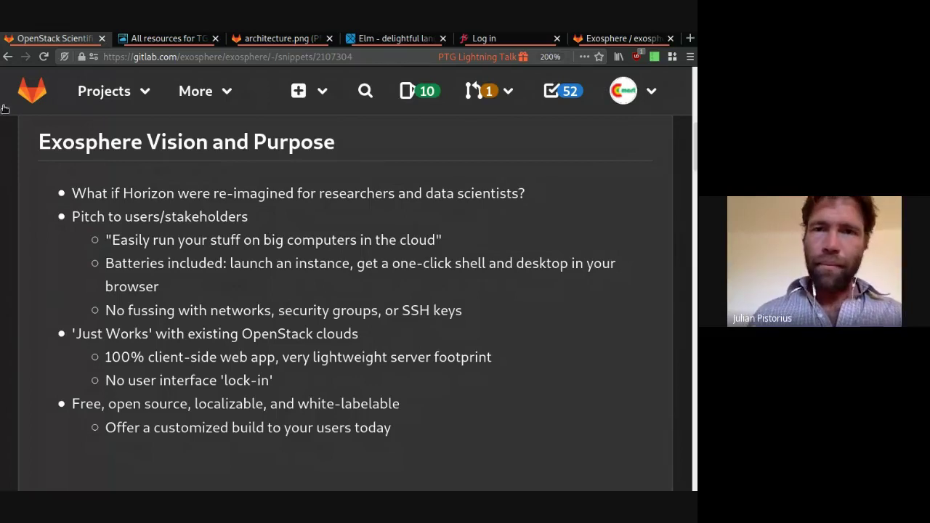
- Switch to the Exosphere tab showing the iu.jetstream-cloud.org project resources
{"action": "left_click", "coordinate": [166, 40]}
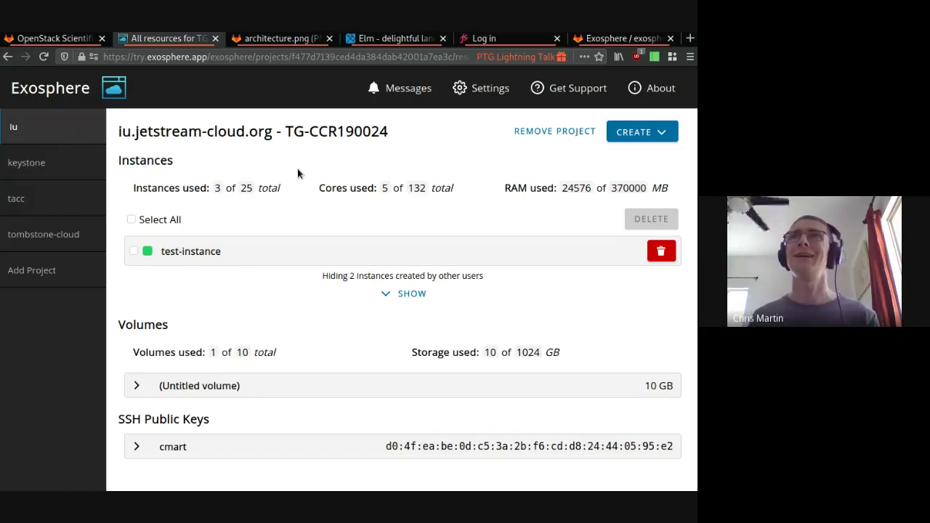
{"action": "left_click", "coordinate": [124, 57]}
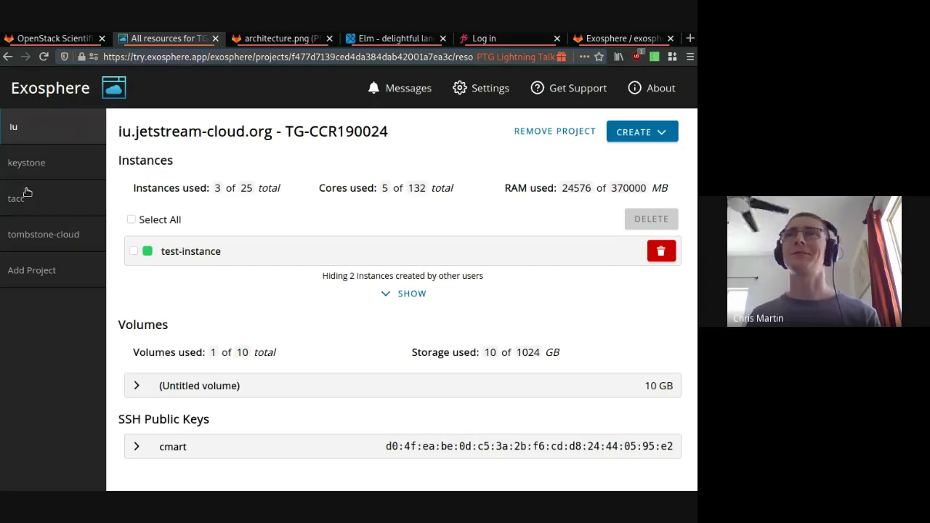
- Walk through the Add OpenStack Account credential fields and OpenRC box, then return to login methods
{"action": "left_click", "coordinate": [26, 272]}
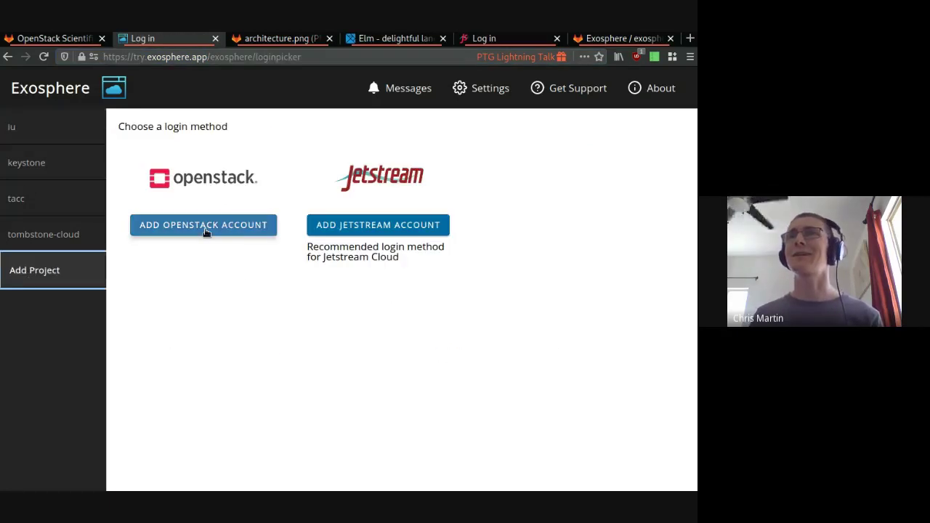
{"action": "left_click", "coordinate": [205, 230]}
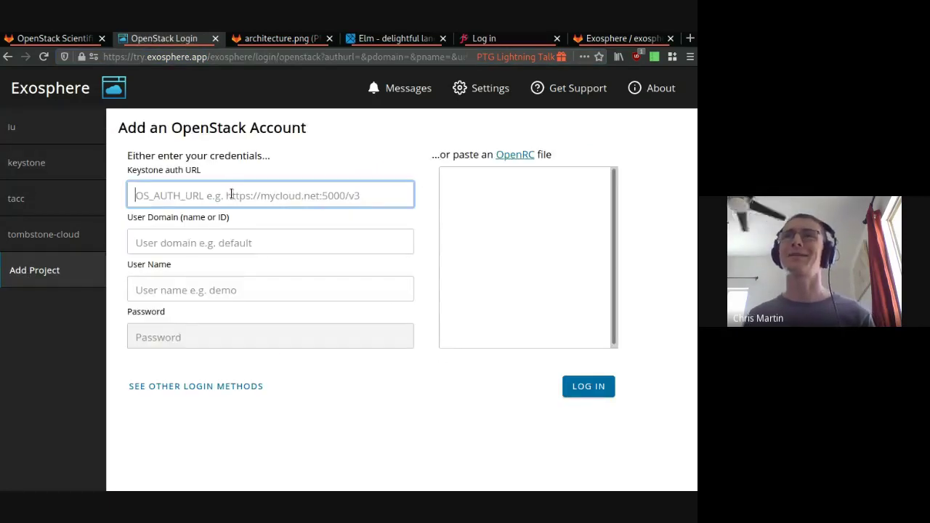
{"action": "left_click", "coordinate": [276, 246]}
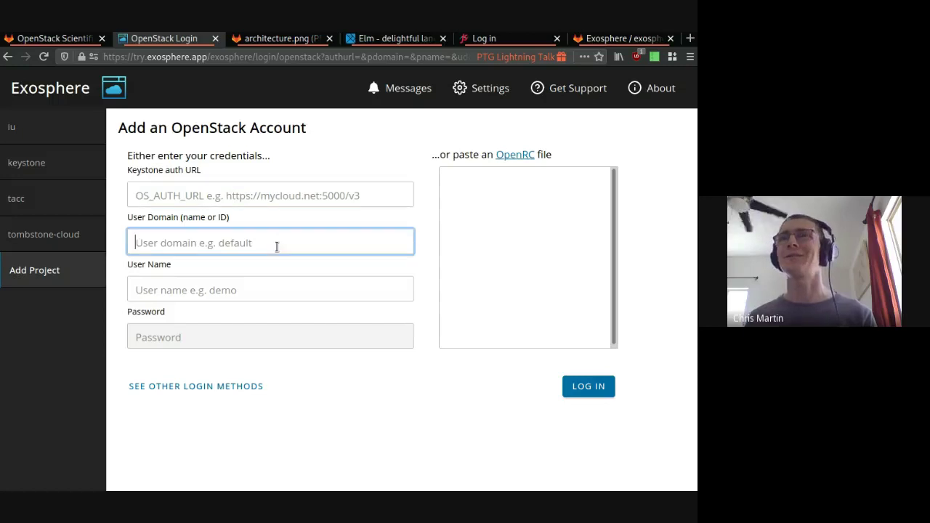
{"action": "left_click", "coordinate": [260, 295]}
{"action": "left_click", "coordinate": [262, 335]}
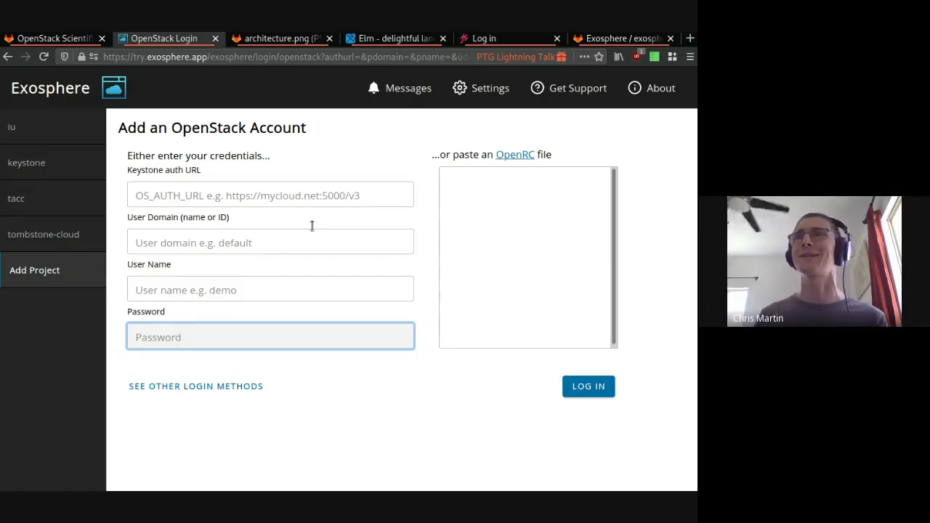
{"action": "left_click", "coordinate": [326, 199]}
{"action": "left_click", "coordinate": [580, 246]}
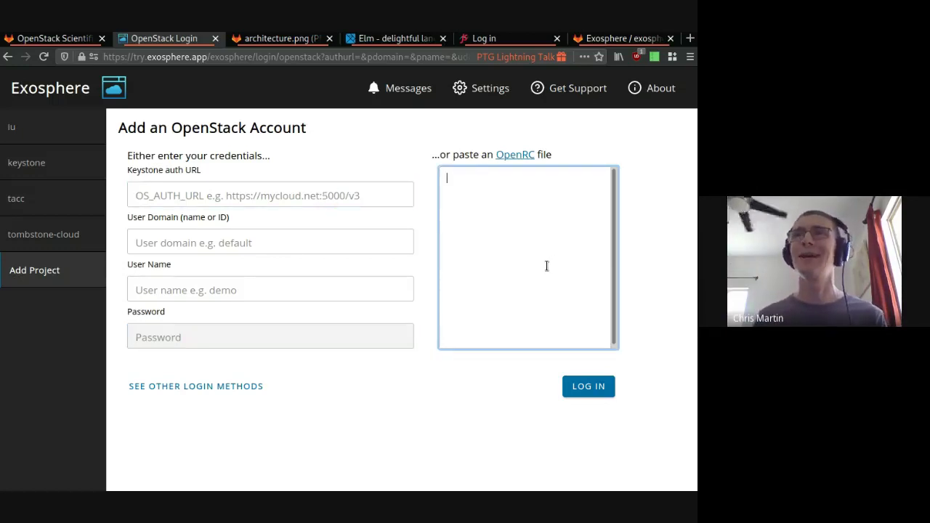
{"action": "left_click", "coordinate": [48, 271]}
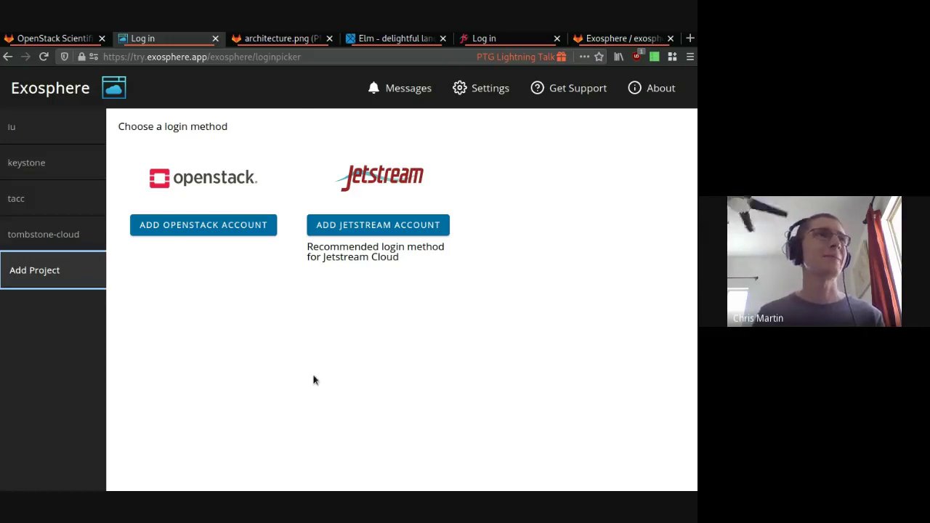
- Switch between the iu and tacc projects' resource pages
{"action": "left_click", "coordinate": [55, 127]}
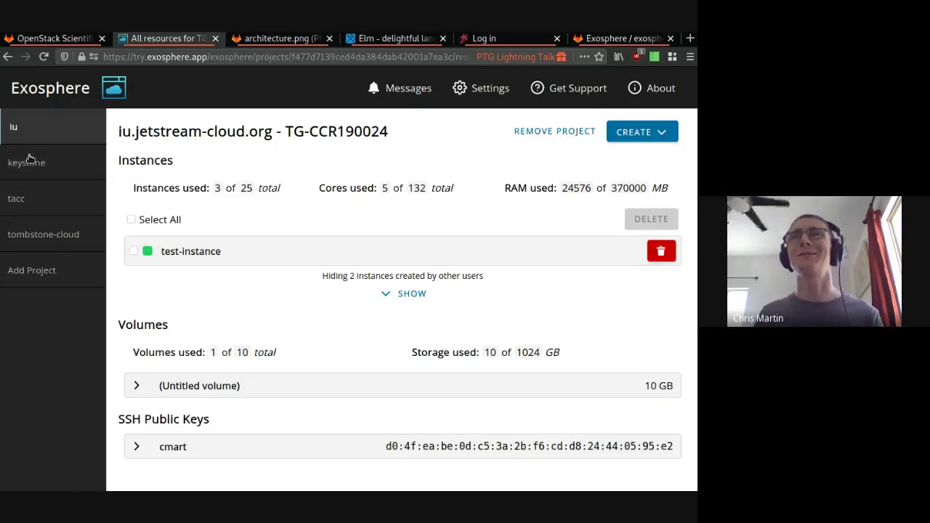
{"action": "left_click", "coordinate": [25, 202]}
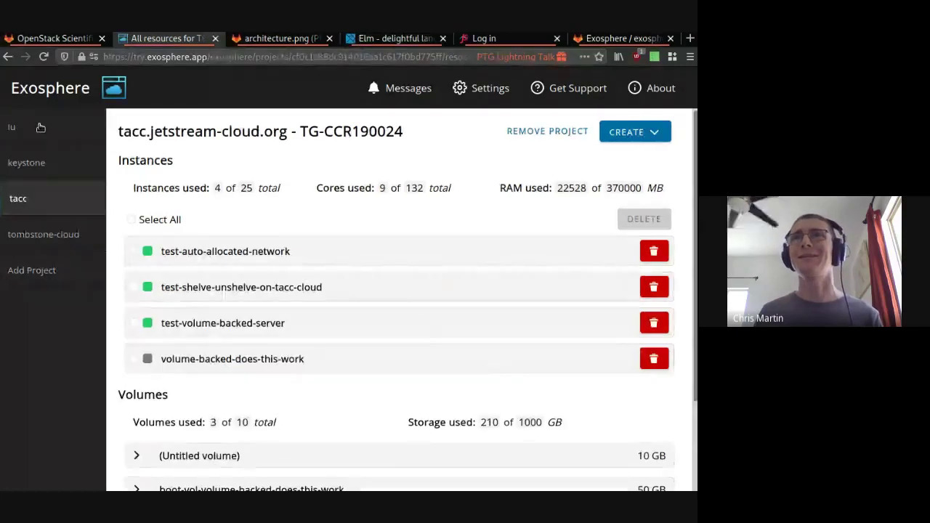
{"action": "left_click", "coordinate": [36, 137]}
{"action": "left_click", "coordinate": [38, 200]}
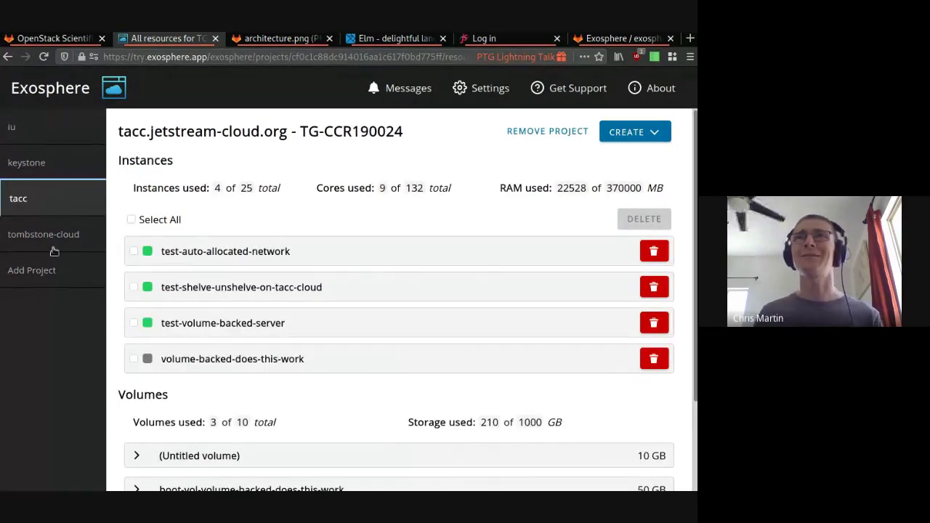
- Show the keystone and tombstone-cloud.cyverse.org projects, highlighting their titles, then return to iu
{"action": "left_click", "coordinate": [44, 166]}
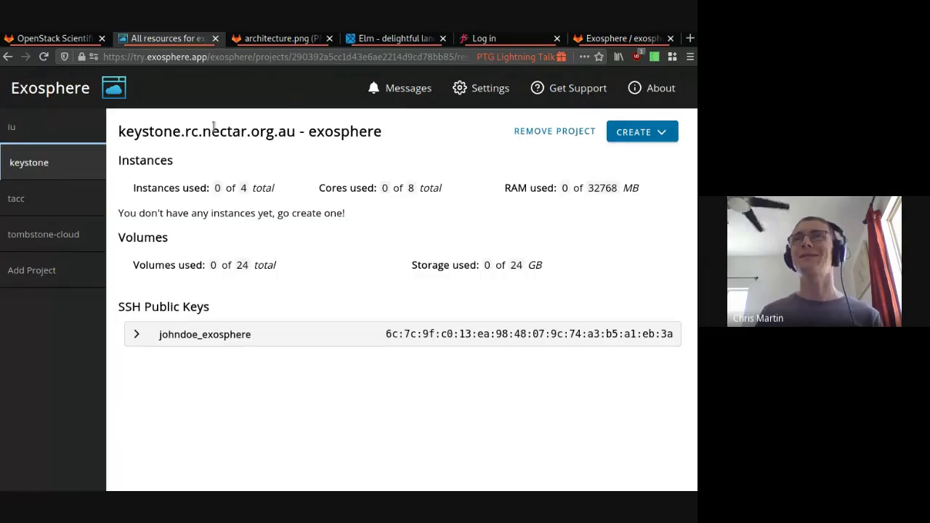
{"action": "double_click", "coordinate": [207, 132]}
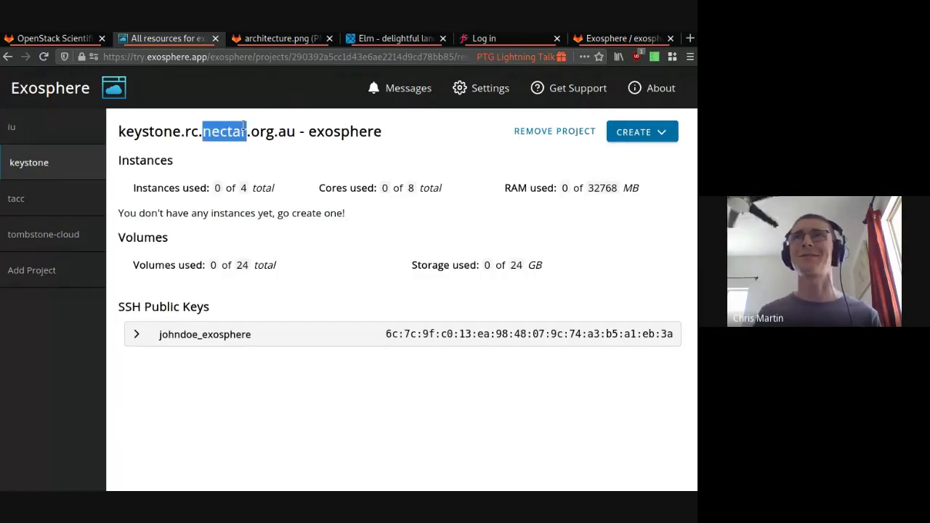
{"action": "left_click", "coordinate": [185, 188]}
{"action": "left_click", "coordinate": [46, 237]}
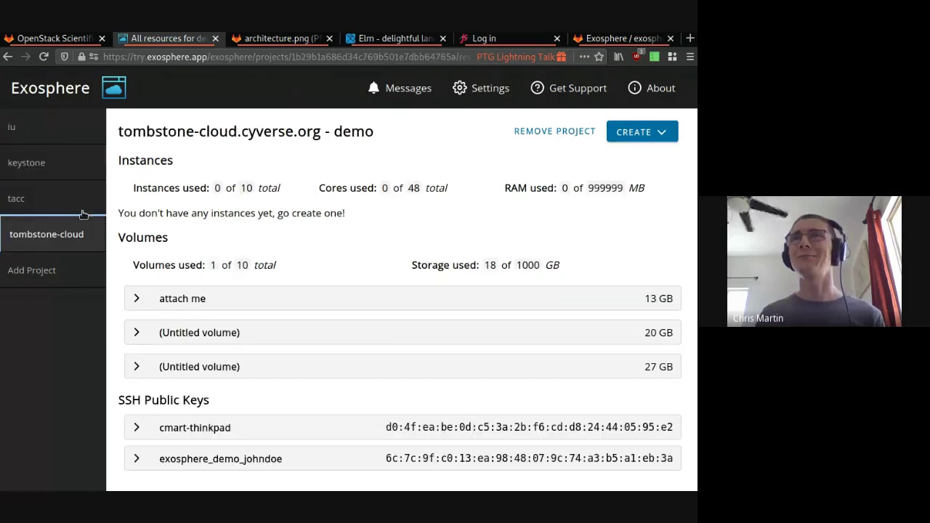
{"action": "left_click_drag", "start_coordinate": [241, 132], "coordinate": [330, 133]}
{"action": "left_click", "coordinate": [320, 133]}
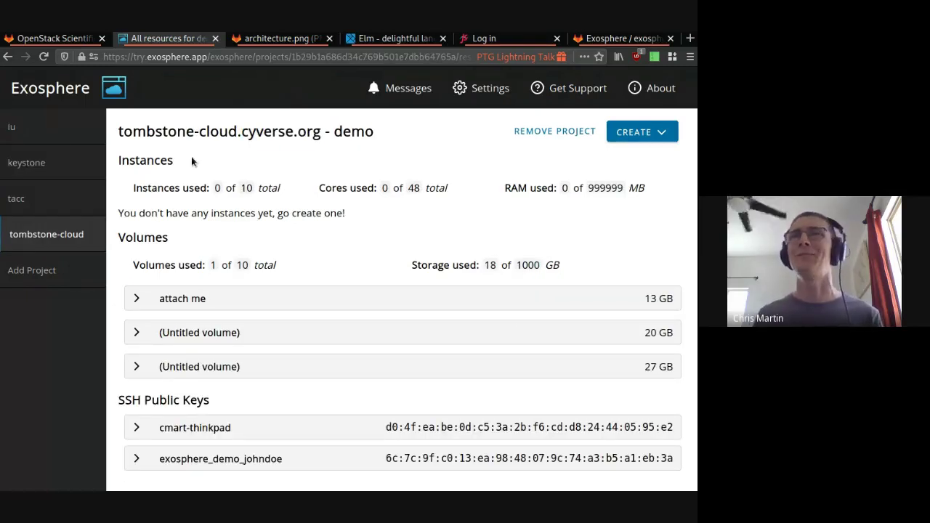
{"action": "left_click", "coordinate": [20, 129]}
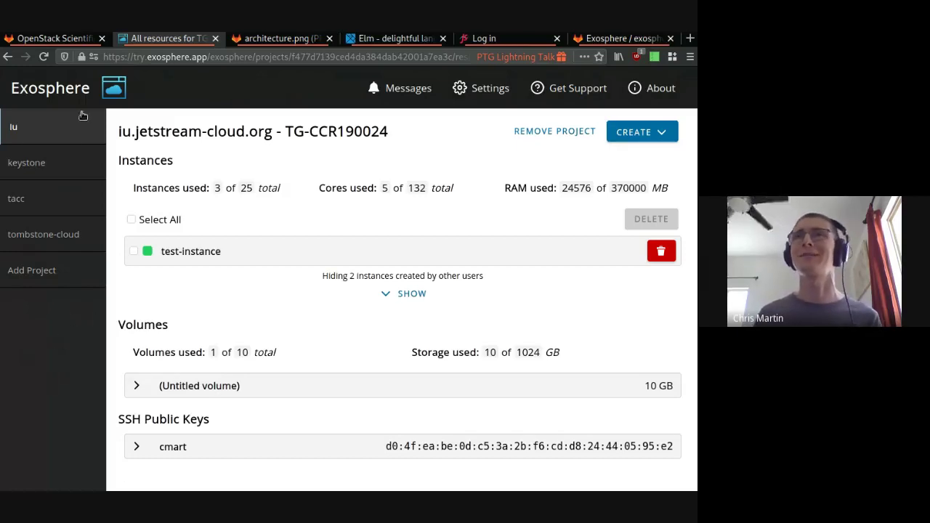
- Start a new instance from the Ubuntu20-Latest image named 'HI PTG'
{"action": "left_click", "coordinate": [635, 133]}
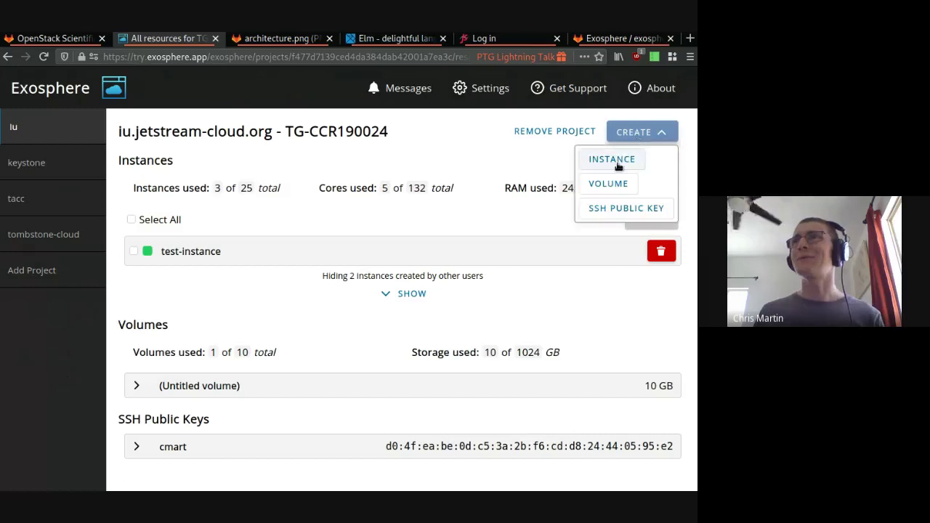
{"action": "left_click", "coordinate": [617, 160]}
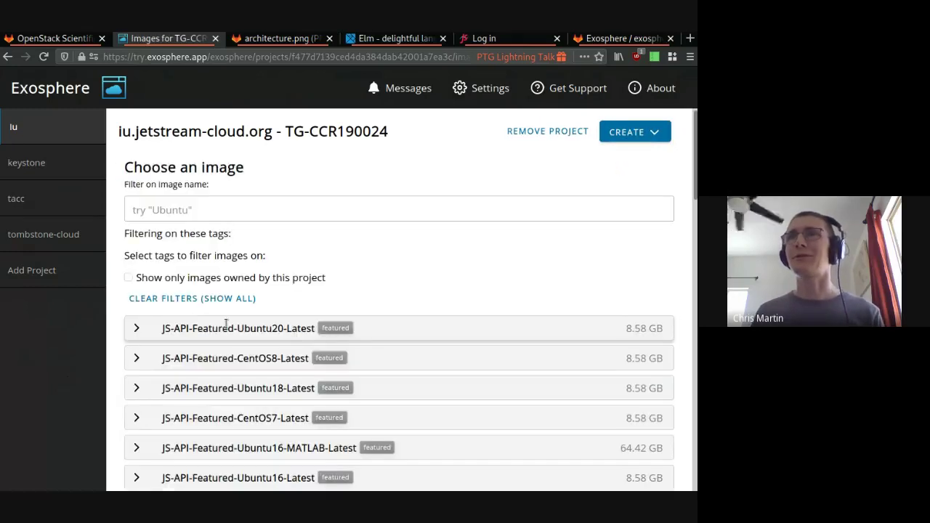
{"action": "left_click", "coordinate": [226, 327]}
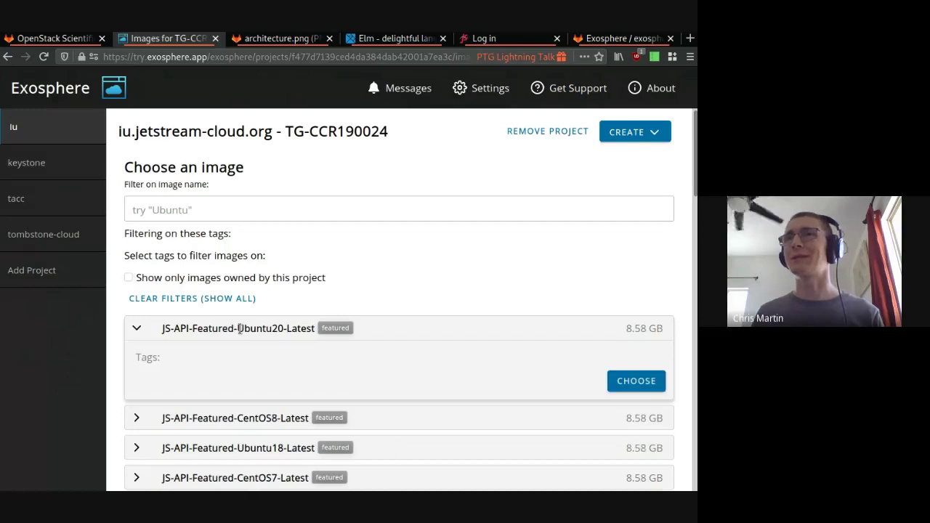
{"action": "left_click", "coordinate": [636, 382]}
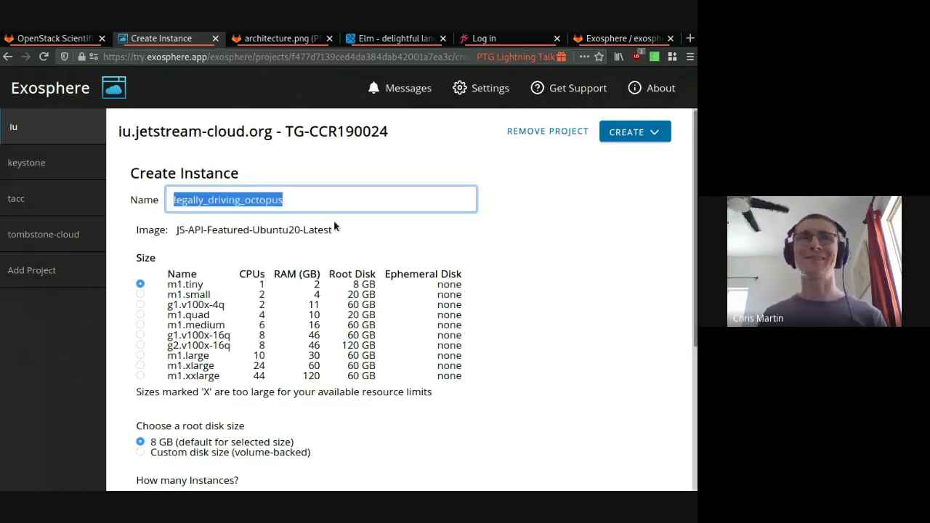
{"action": "type", "text": "HI PTG"}
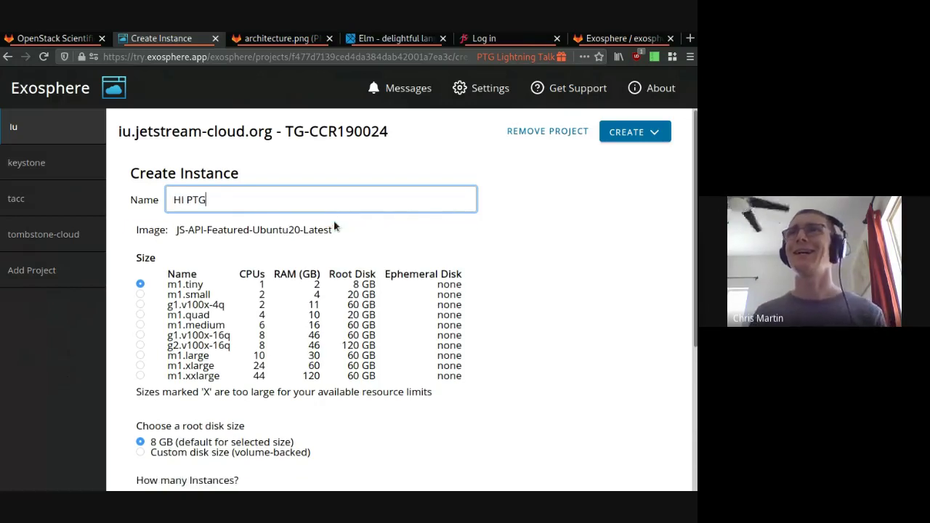
{"action": "left_click", "coordinate": [660, 256]}
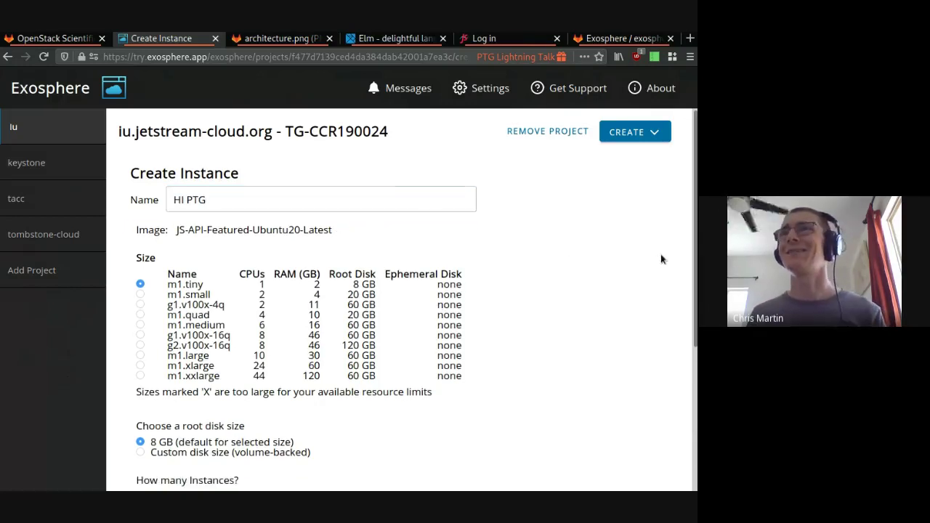
- Choose the m1.small size, keep the default 20 GB root disk, and request 2 instances
{"action": "left_click", "coordinate": [141, 294]}
{"action": "scroll", "coordinate": [153, 276], "scroll_direction": "down", "scroll_amount": 3}
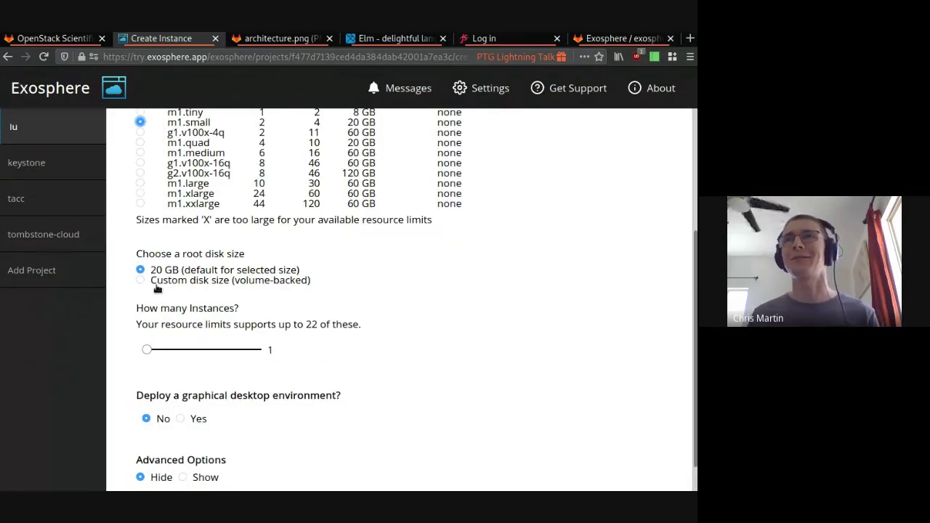
{"action": "left_click", "coordinate": [154, 282]}
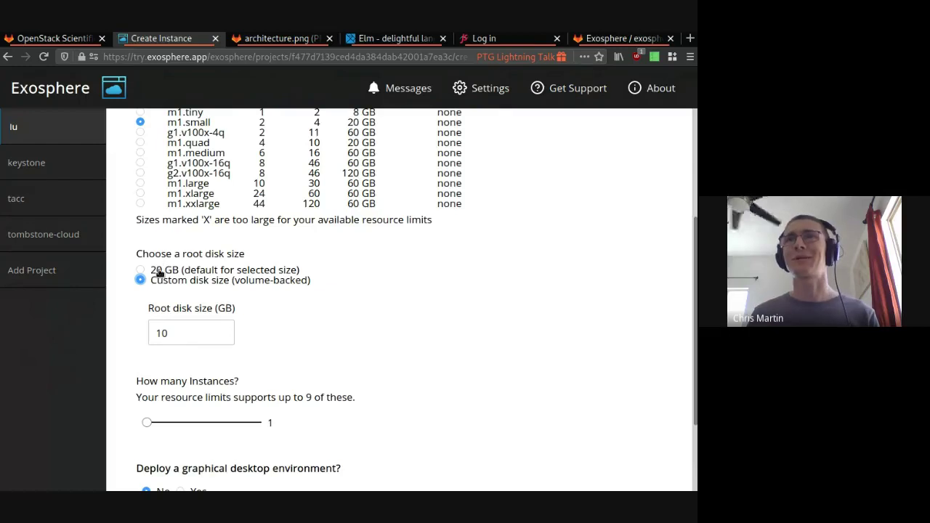
{"action": "left_click", "coordinate": [154, 270]}
{"action": "mouse_move", "coordinate": [147, 350]}
{"action": "left_mouse_down"}
{"action": "mouse_move", "coordinate": [212, 351]}
{"action": "mouse_move", "coordinate": [152, 352]}
{"action": "left_mouse_up"}
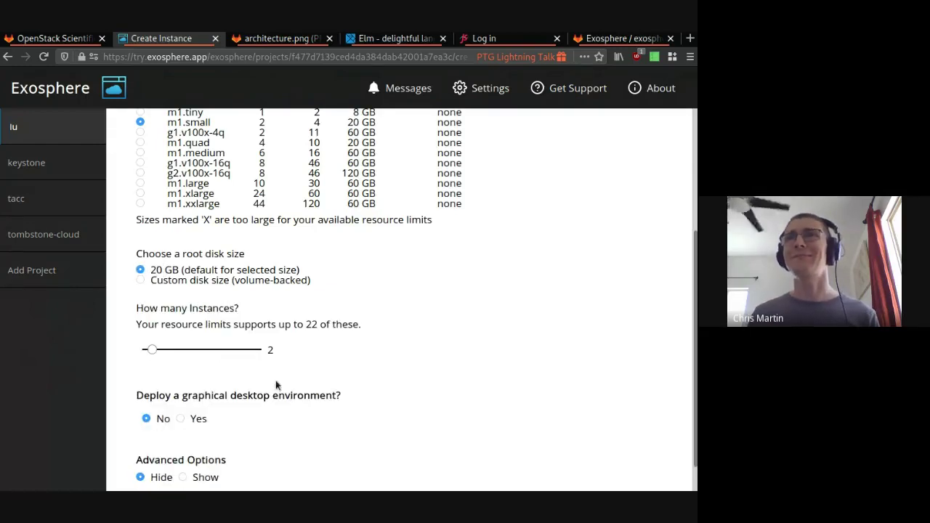
{"action": "scroll", "coordinate": [450, 389], "scroll_direction": "down", "scroll_amount": 1}
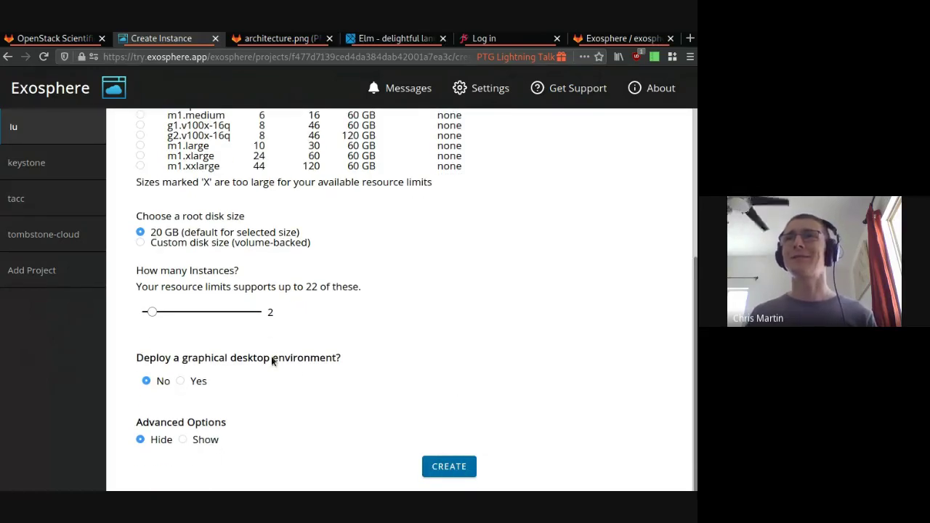
- In Advanced Options, skip operating system updates and select the SSH public key
{"action": "left_click", "coordinate": [195, 442]}
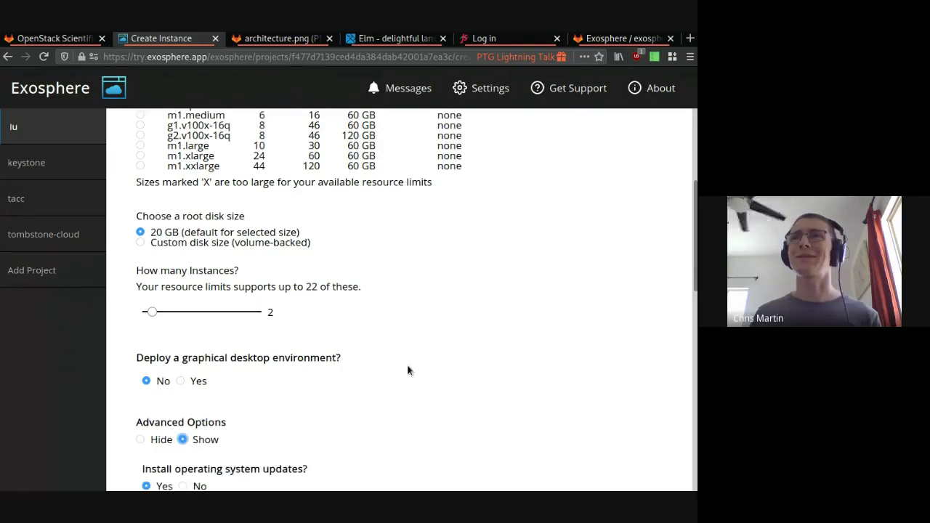
{"action": "scroll", "coordinate": [552, 291], "scroll_direction": "down", "scroll_amount": 3}
{"action": "scroll", "coordinate": [581, 272], "scroll_direction": "down", "scroll_amount": 3}
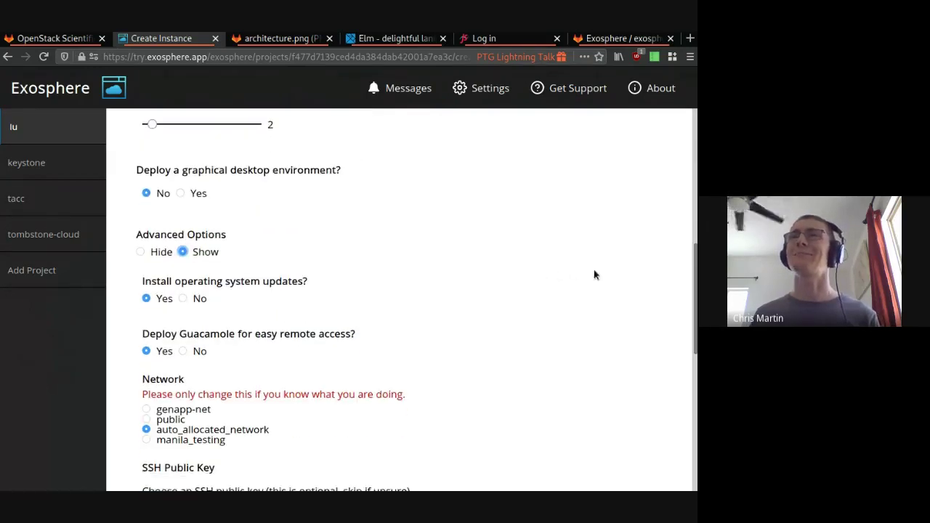
{"action": "scroll", "coordinate": [161, 345], "scroll_direction": "up", "scroll_amount": 3}
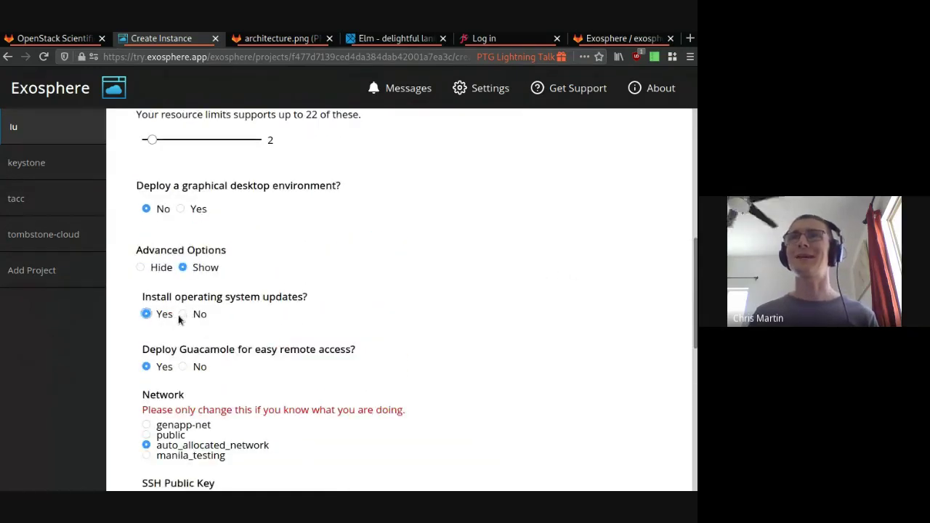
{"action": "left_click", "coordinate": [183, 314]}
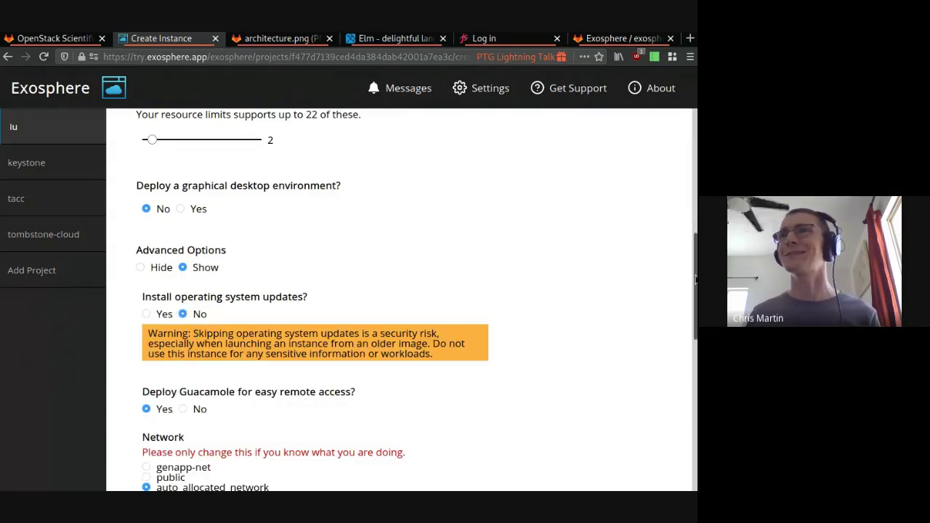
{"action": "scroll", "coordinate": [596, 345], "scroll_direction": "down", "scroll_amount": 3}
{"action": "left_click", "coordinate": [163, 384]}
{"action": "scroll", "coordinate": [595, 303], "scroll_direction": "down", "scroll_amount": 5}
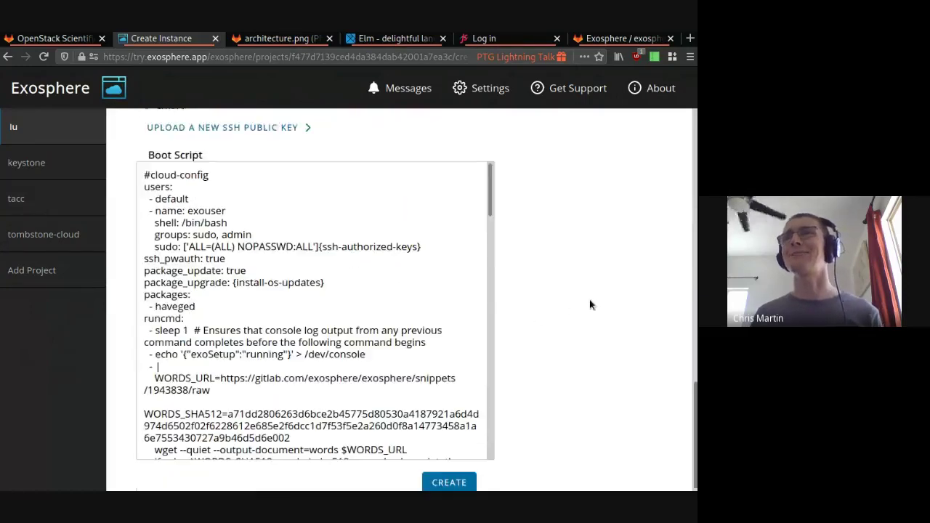
- Create the two HI PTG instances, then open a browser terminal into test-instance
{"action": "left_click", "coordinate": [440, 473]}
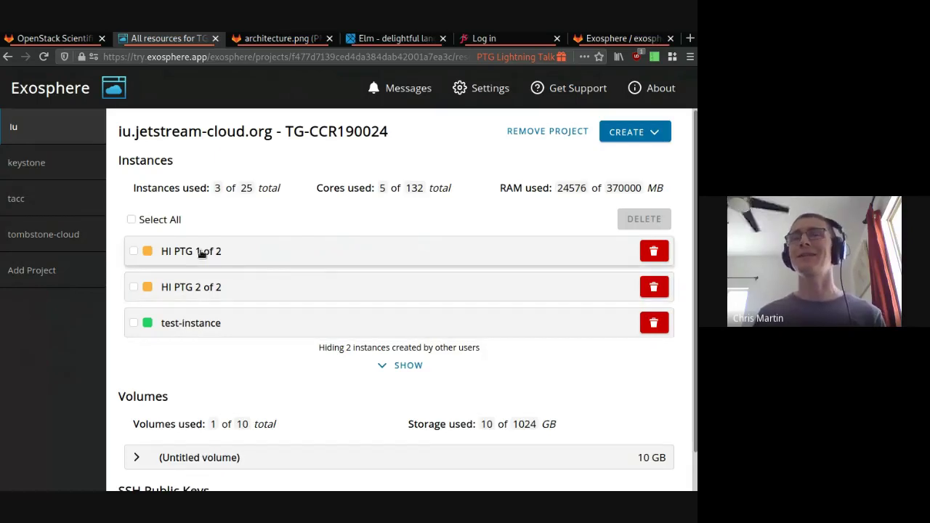
{"action": "left_click", "coordinate": [188, 324]}
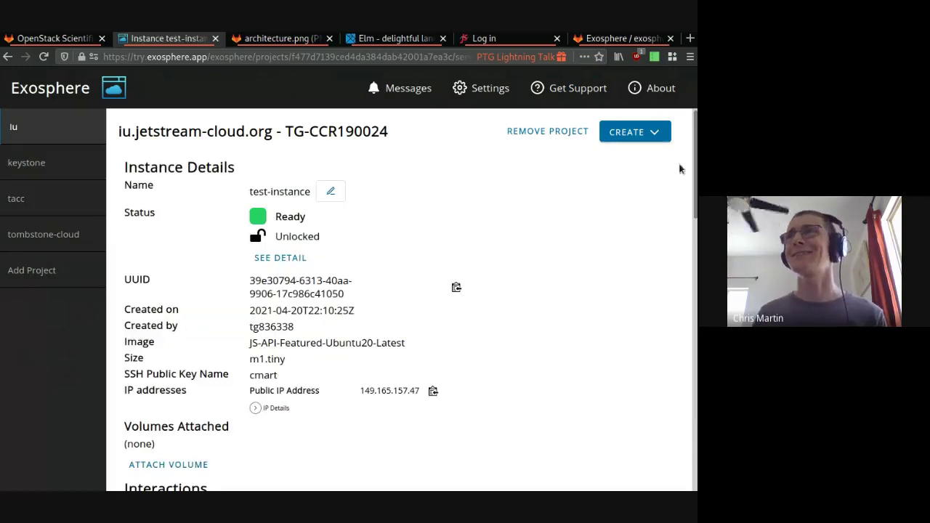
{"action": "left_click_drag", "start_coordinate": [693, 190], "coordinate": [693, 248]}
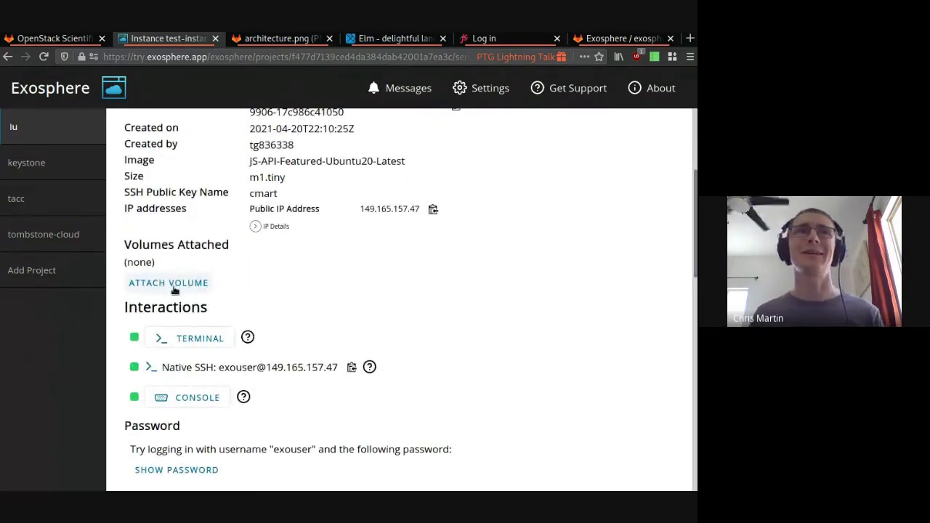
{"action": "left_click", "coordinate": [187, 346]}
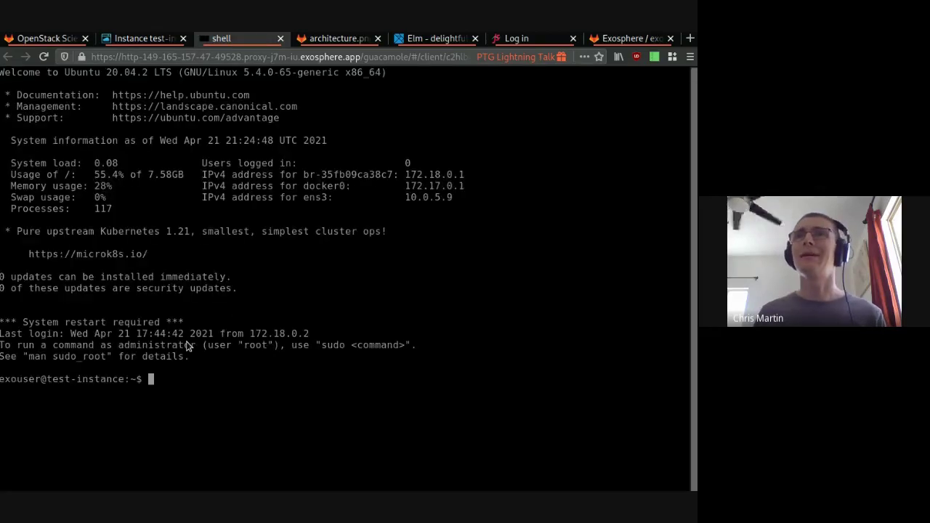
- Run echo "hi PTG meeting!" and browse /media/volume in the Guacamole side menu
{"action": "type", "text": "echo \"hi PTG meeting!\""}
{"action": "key", "text": "Return"}
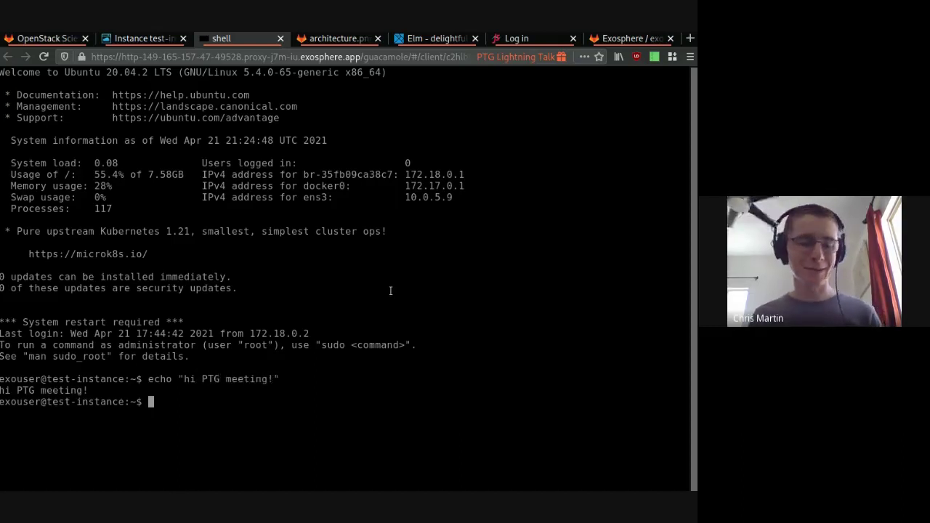
{"action": "key", "text": "ctrl+alt+shift"}
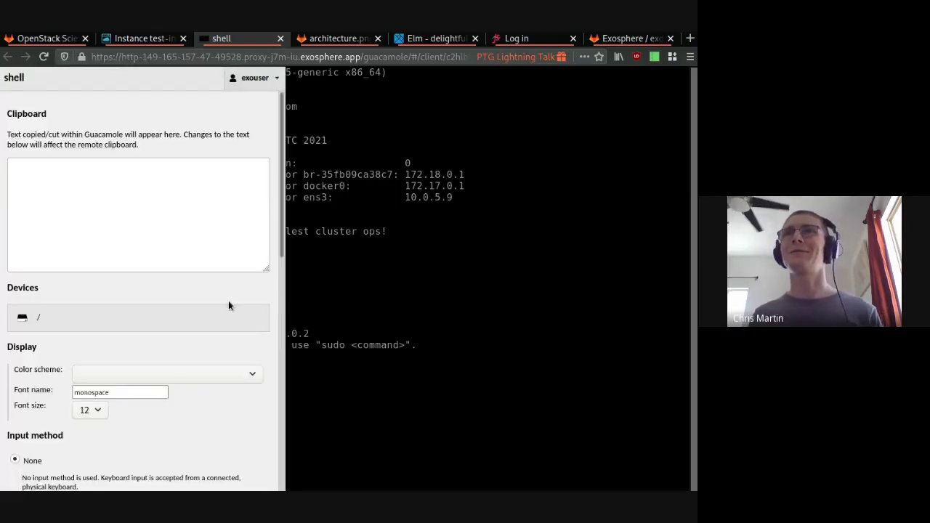
{"action": "left_click", "coordinate": [135, 325]}
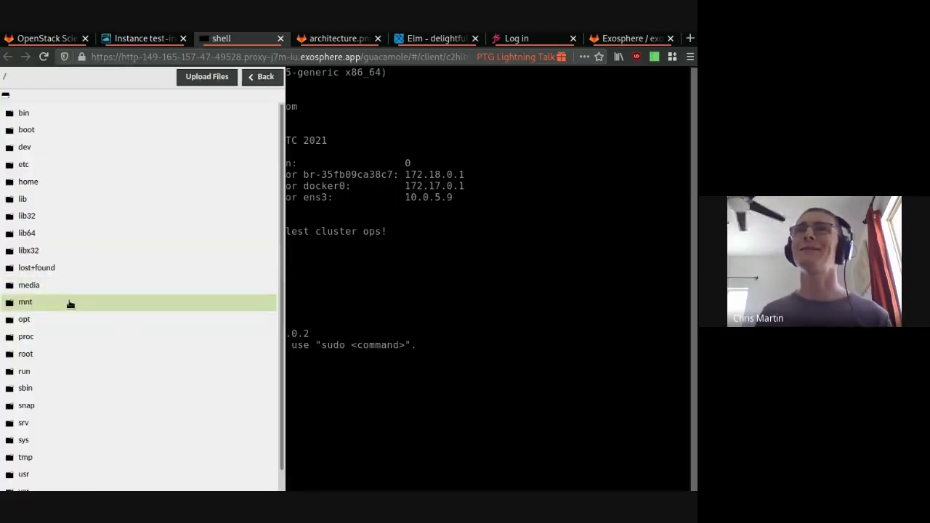
{"action": "left_click", "coordinate": [50, 286]}
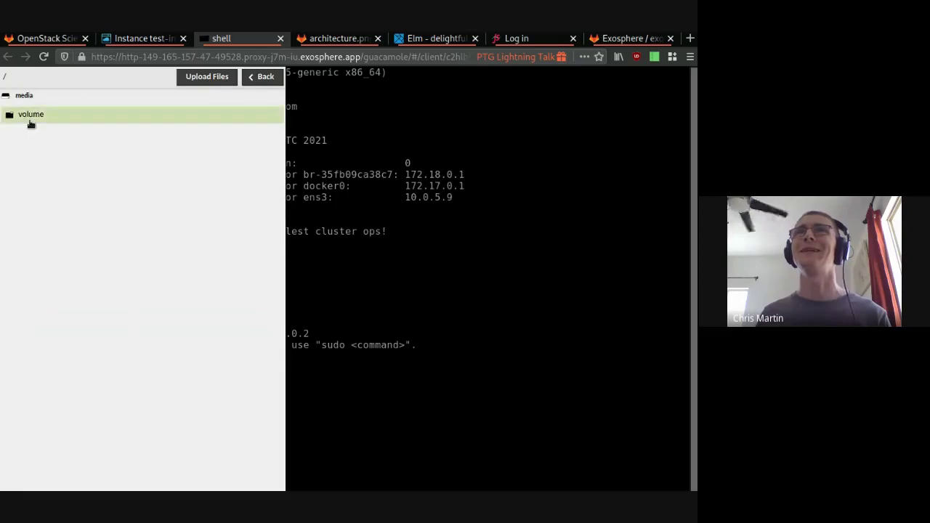
{"action": "left_click", "coordinate": [31, 118]}
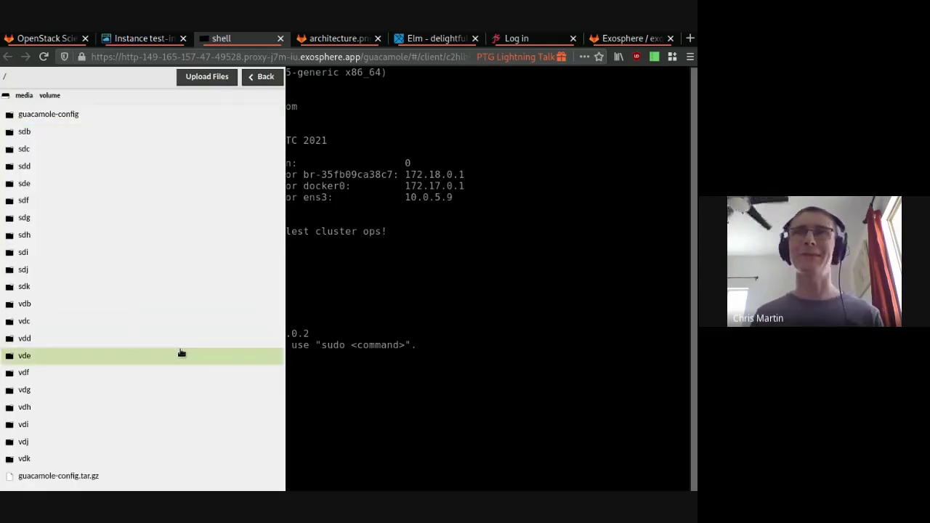
{"action": "key", "text": "ctrl+alt+shift"}
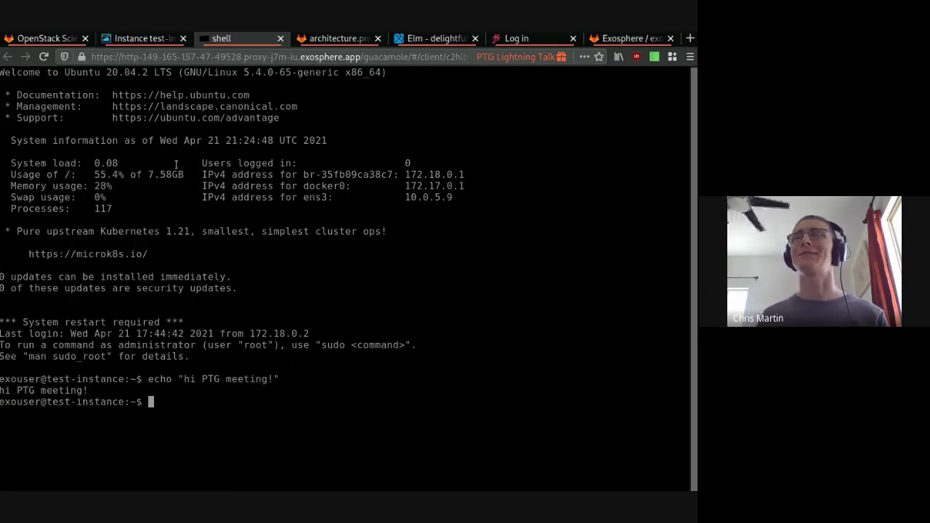
- On test-instance's details, select the native SSH string and reveal and copy the password
{"action": "left_click", "coordinate": [138, 38]}
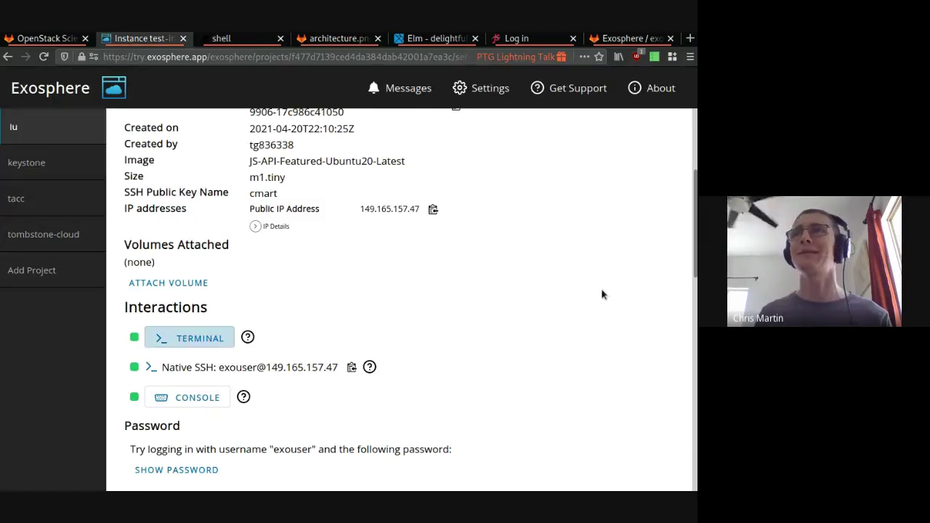
{"action": "scroll", "coordinate": [200, 276], "scroll_direction": "down", "scroll_amount": 3}
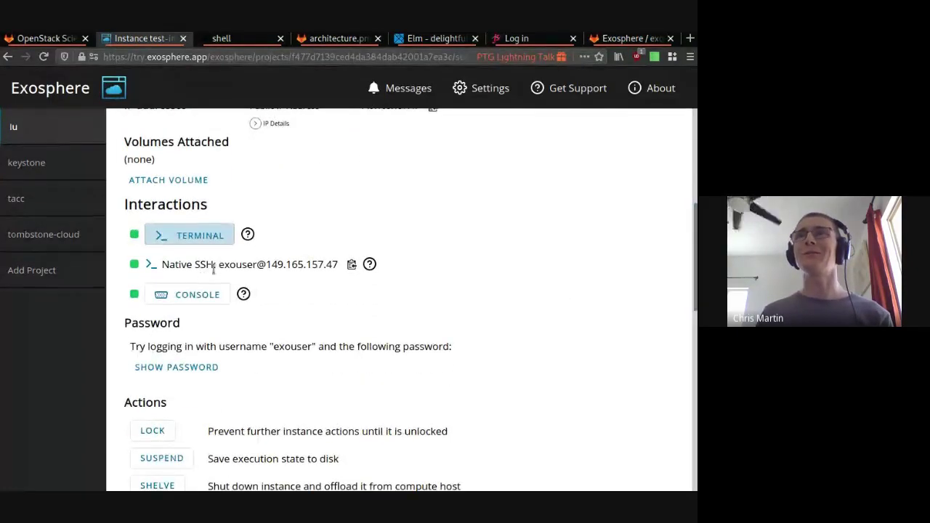
{"action": "left_click_drag", "start_coordinate": [217, 265], "coordinate": [337, 258]}
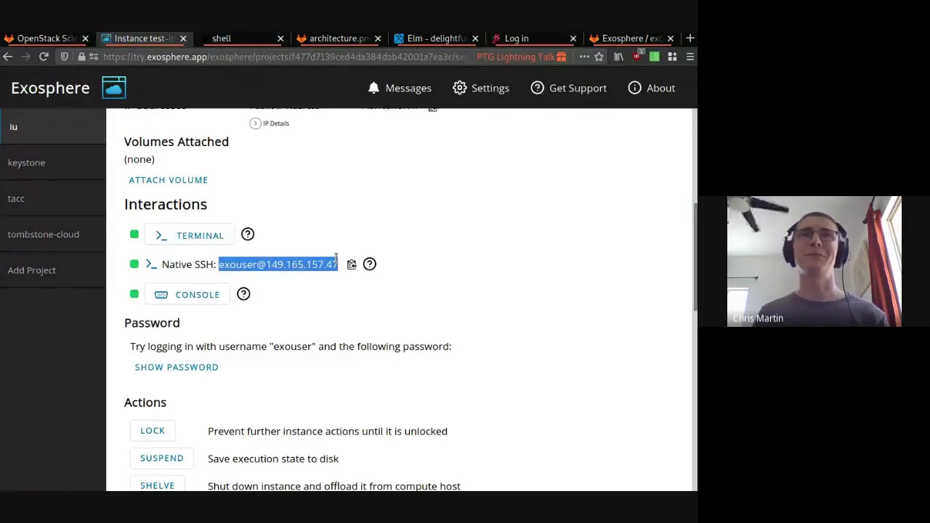
{"action": "left_click", "coordinate": [175, 368]}
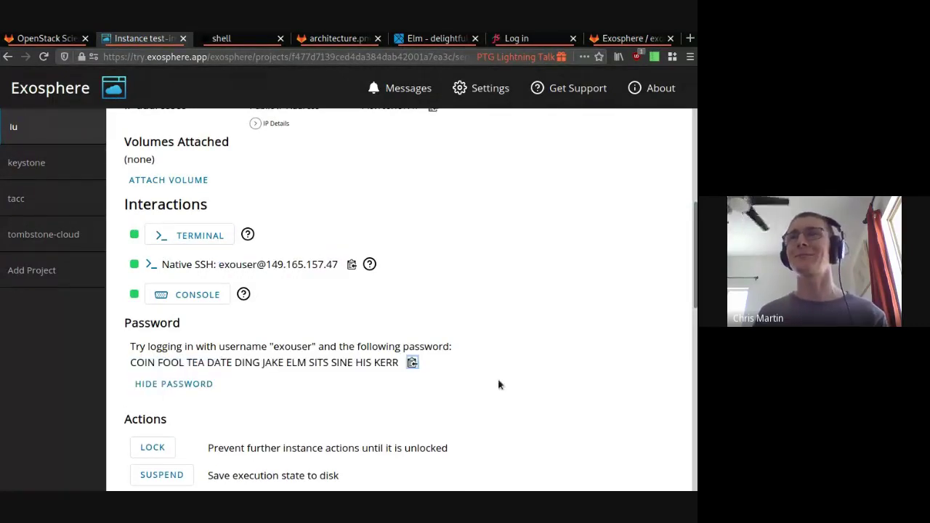
{"action": "left_click", "coordinate": [412, 363]}
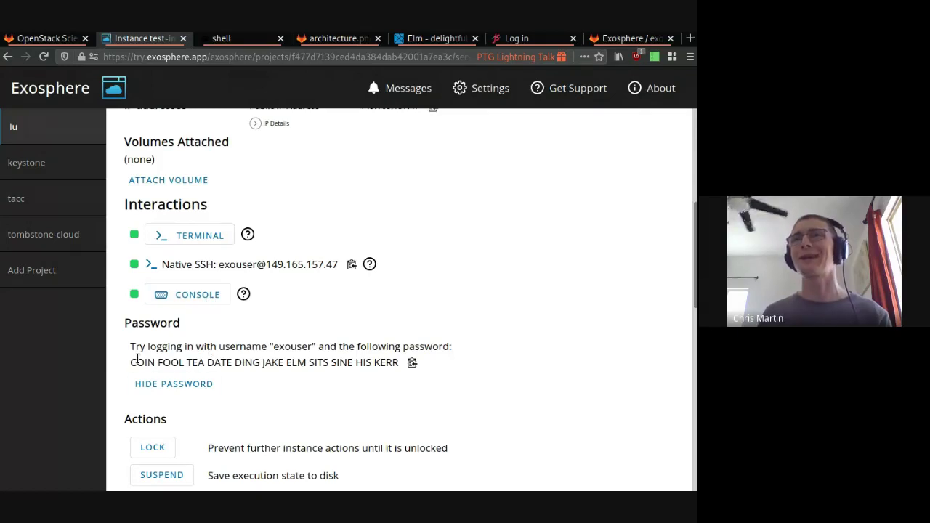
{"action": "left_click_drag", "start_coordinate": [138, 359], "coordinate": [227, 362]}
{"action": "left_click", "coordinate": [257, 321]}
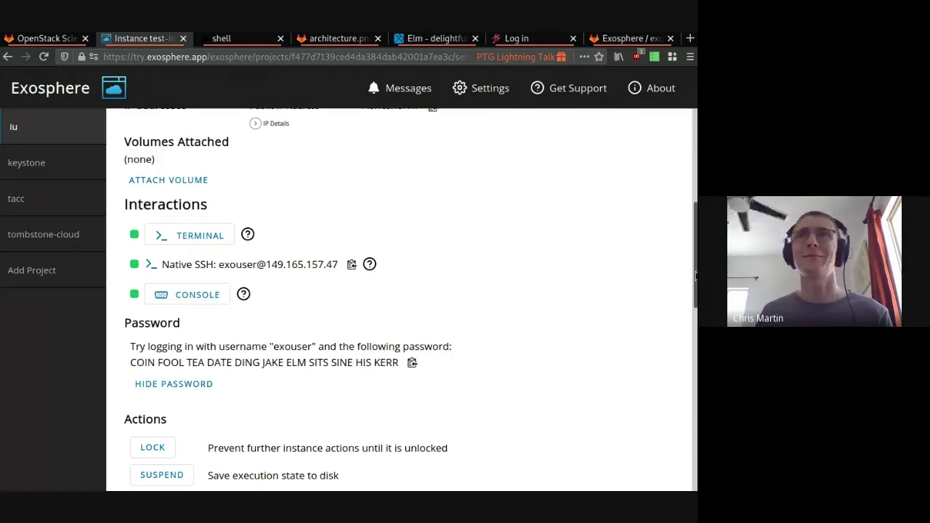
{"action": "left_click_drag", "start_coordinate": [696, 276], "coordinate": [683, 342]}
{"action": "scroll", "coordinate": [415, 337], "scroll_direction": "down", "scroll_amount": 1}
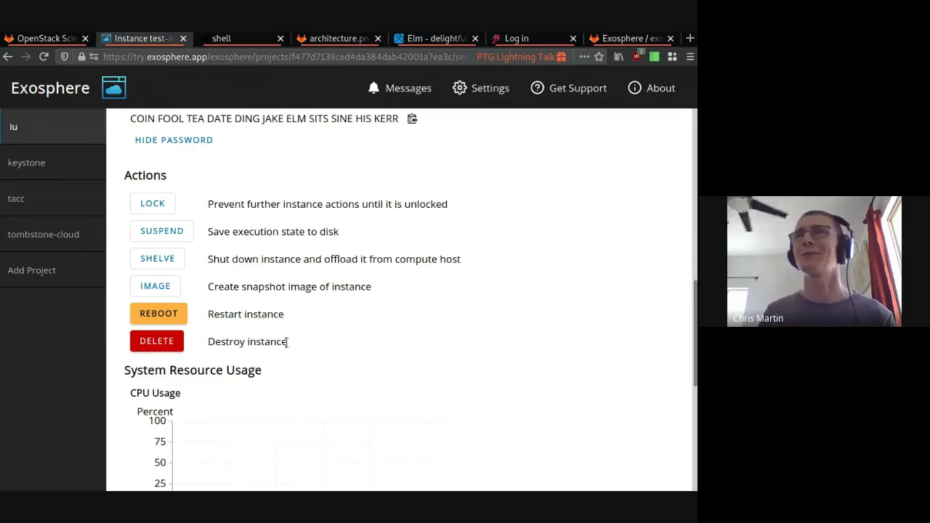
- Scroll through the usage charts, then open HI PTG 1 of 2 from the iu project
{"action": "left_click_drag", "start_coordinate": [692, 348], "coordinate": [695, 447]}
{"action": "scroll", "coordinate": [225, 355], "scroll_direction": "up", "scroll_amount": 2}
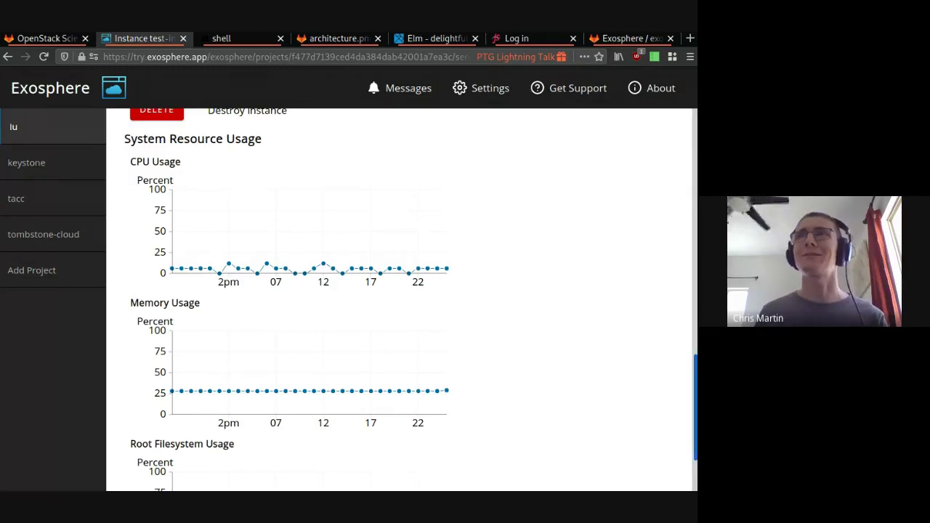
{"action": "scroll", "coordinate": [609, 284], "scroll_direction": "up", "scroll_amount": 10}
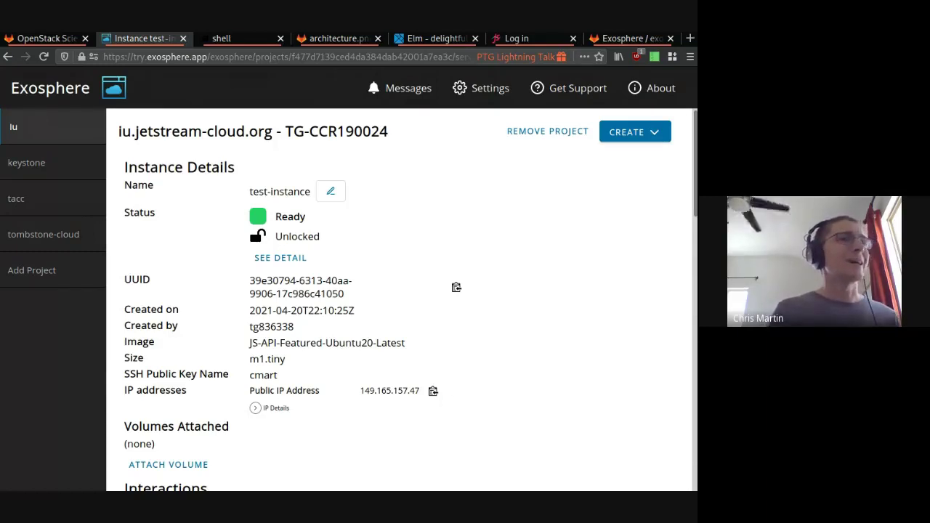
{"action": "left_click", "coordinate": [40, 131]}
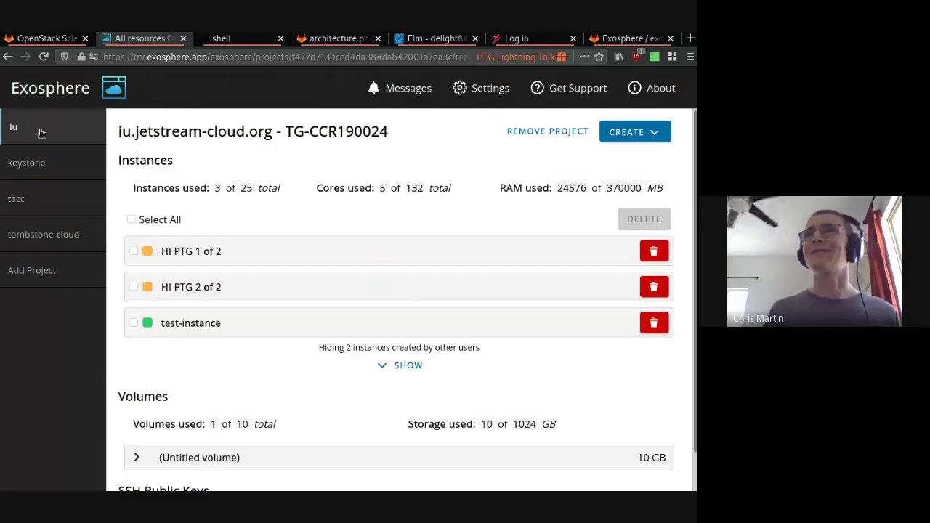
{"action": "left_click", "coordinate": [177, 259]}
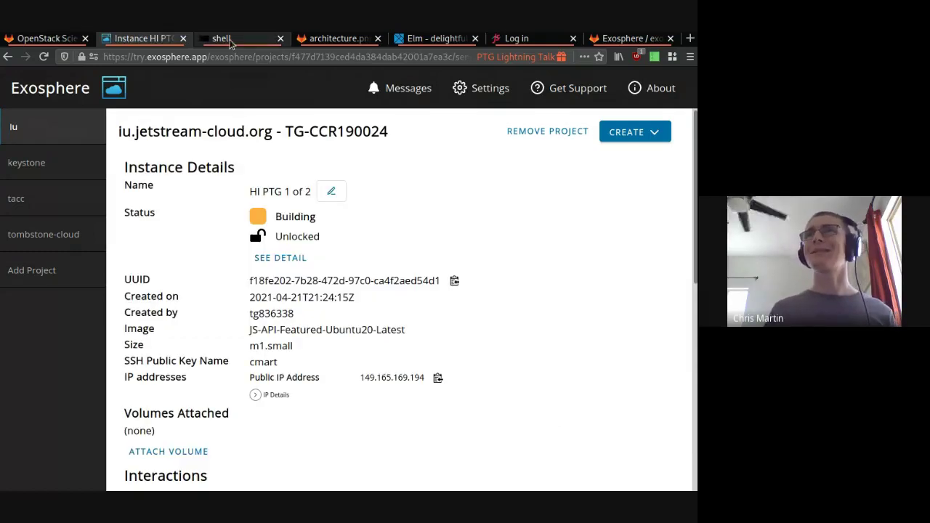
- Present the architecture.png diagram, then move to the Elm language homepage
{"action": "left_click", "coordinate": [351, 40]}
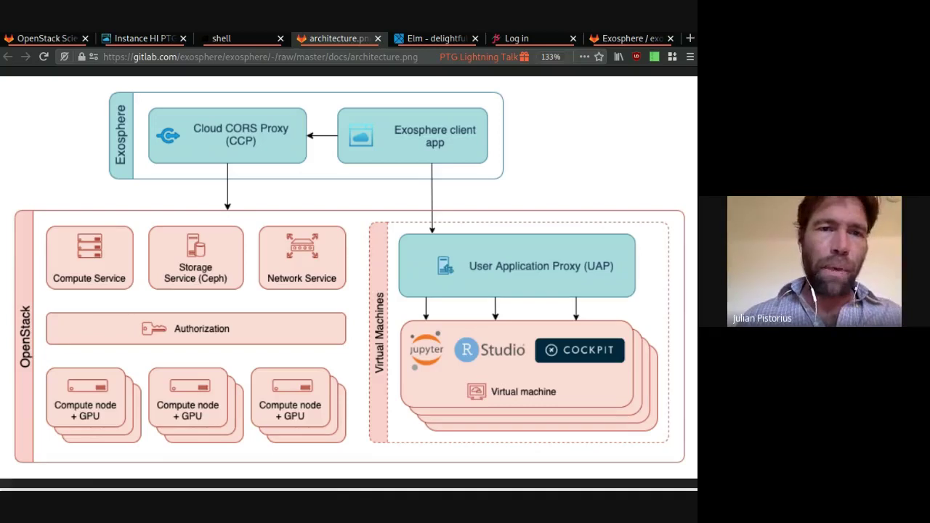
{"action": "left_click", "coordinate": [439, 38]}
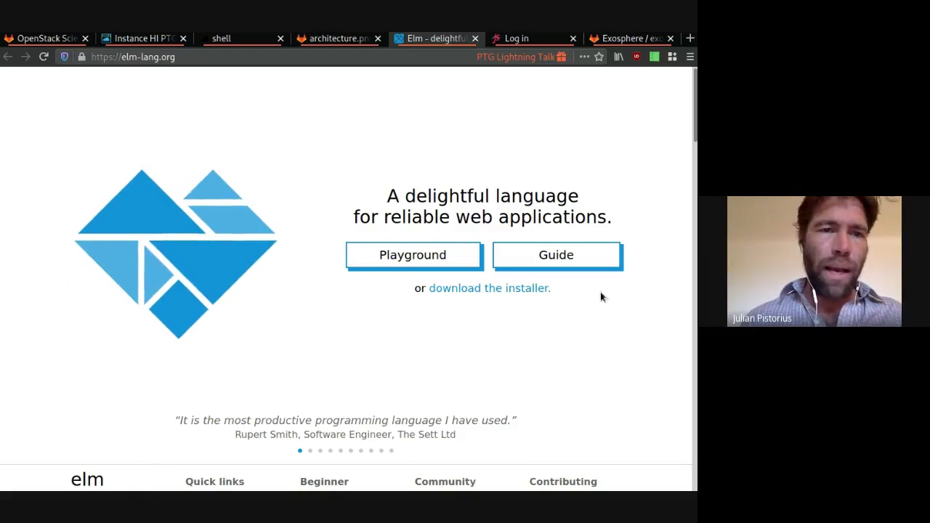
- Scroll elm-lang.org to the No Runtime Exceptions section and briefly highlight its heading
{"action": "left_click_drag", "start_coordinate": [695, 116], "coordinate": [693, 205]}
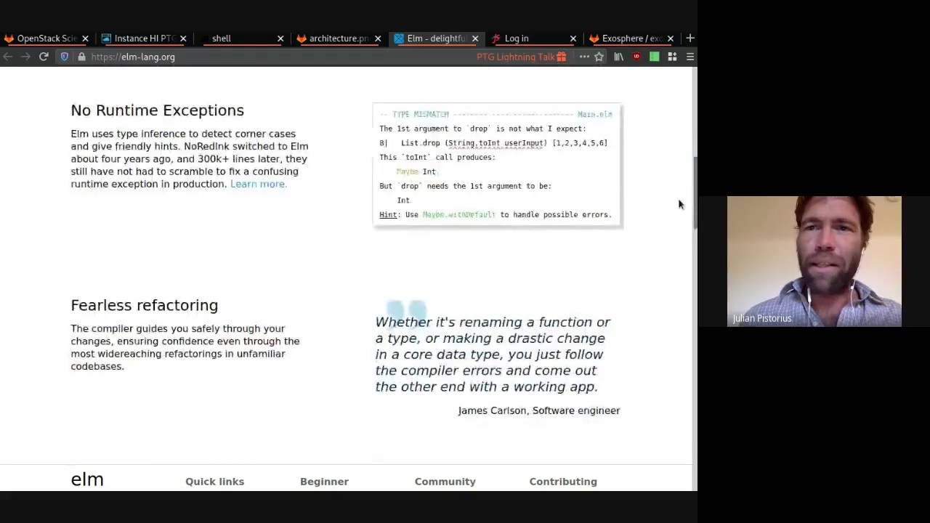
{"action": "left_click_drag", "start_coordinate": [245, 111], "coordinate": [48, 123]}
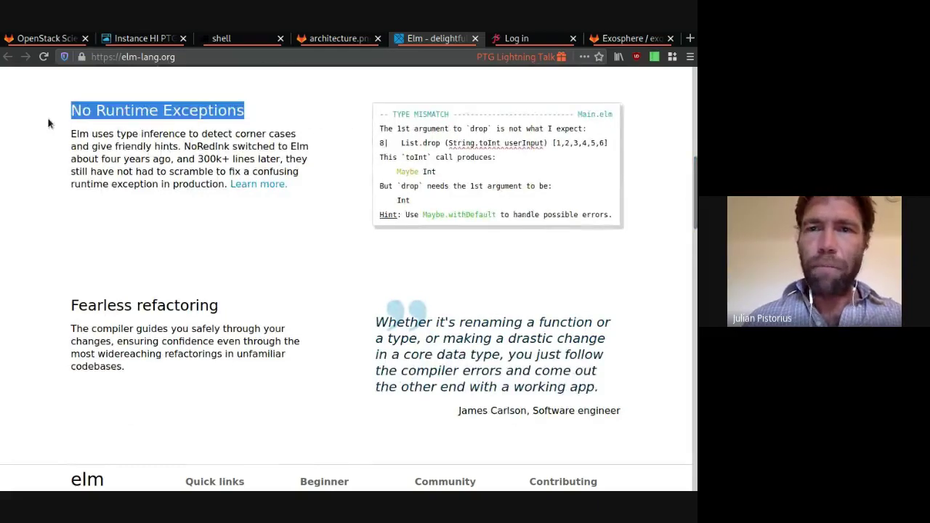
{"action": "left_click", "coordinate": [48, 124]}
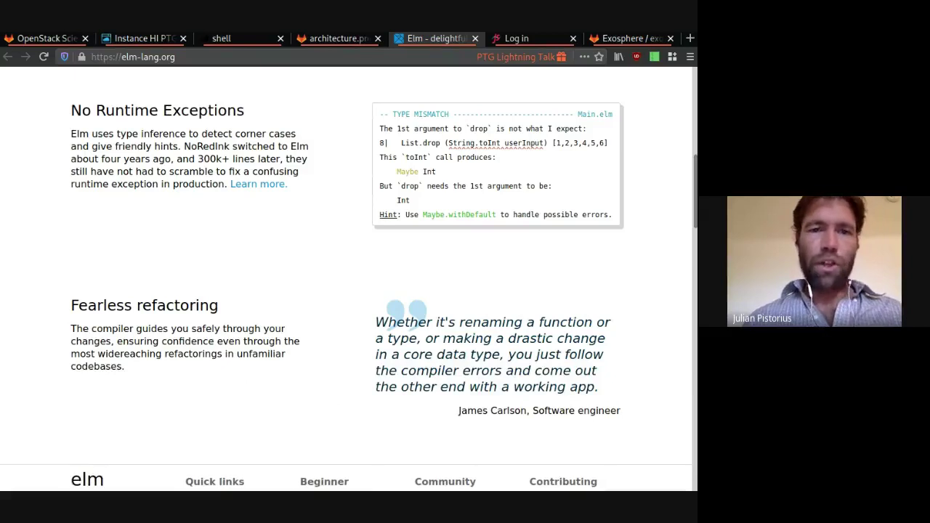
- Show the Jetstream Cloud login page offering OpenStack, Jetstream and XSEDE account options
{"action": "left_click", "coordinate": [514, 37]}
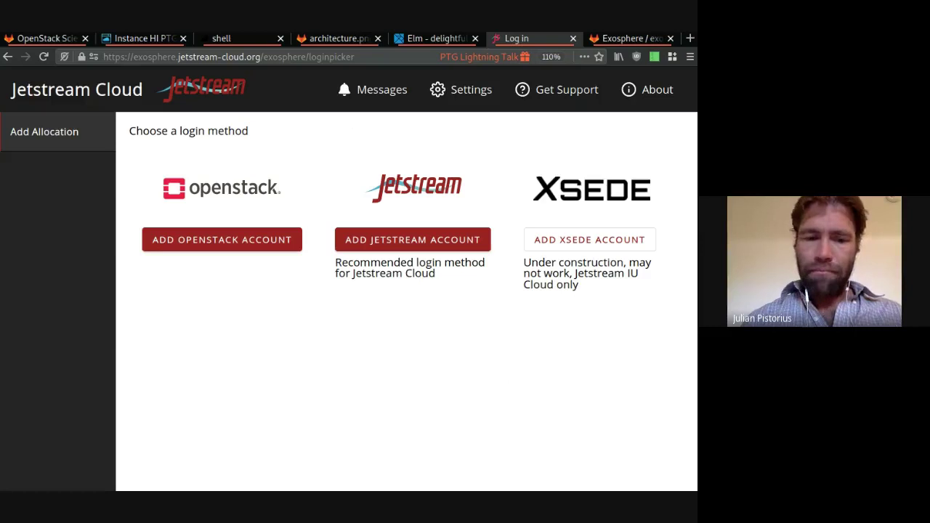
- Scroll the slides to Exosphere's Future and highlight the data science workbench, Jupyter Hub and GPU desktop bullets
{"action": "left_click", "coordinate": [44, 37]}
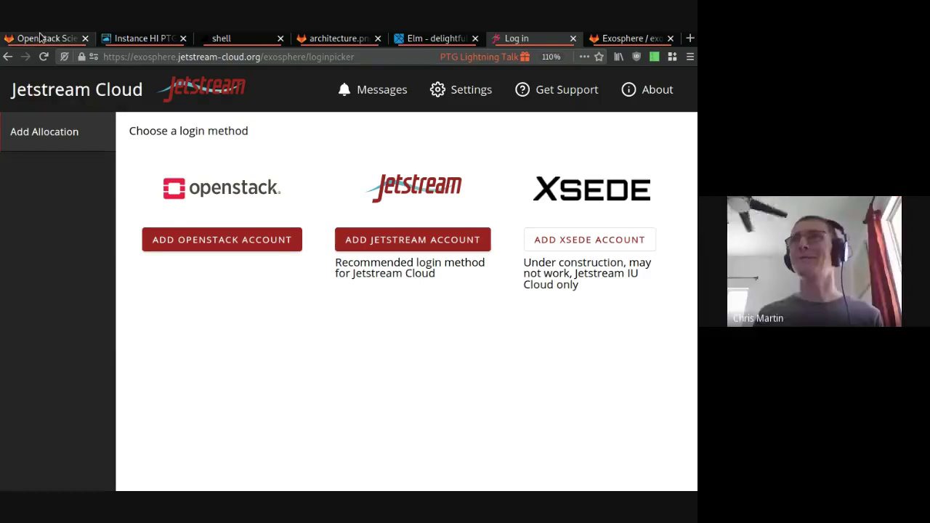
{"action": "left_click_drag", "start_coordinate": [692, 155], "coordinate": [690, 274]}
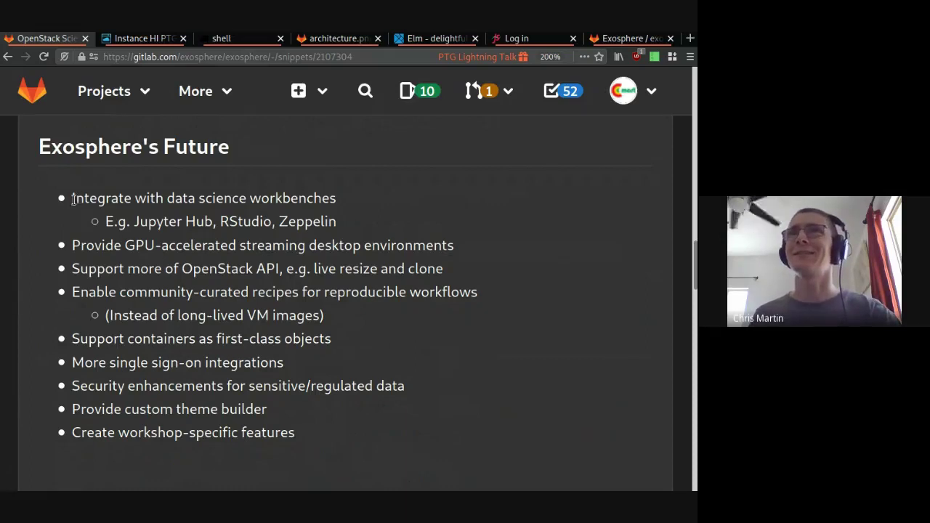
{"action": "left_click_drag", "start_coordinate": [73, 197], "coordinate": [342, 208]}
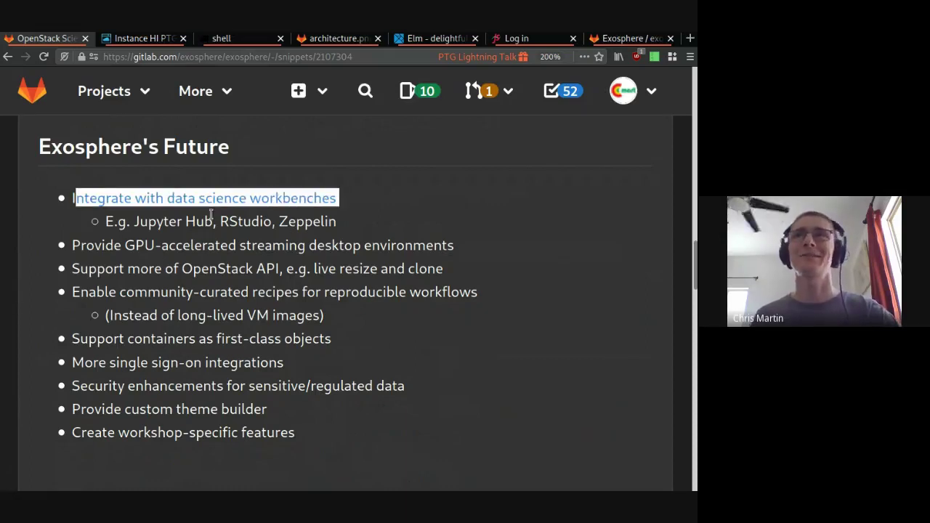
{"action": "left_click_drag", "start_coordinate": [139, 221], "coordinate": [211, 221]}
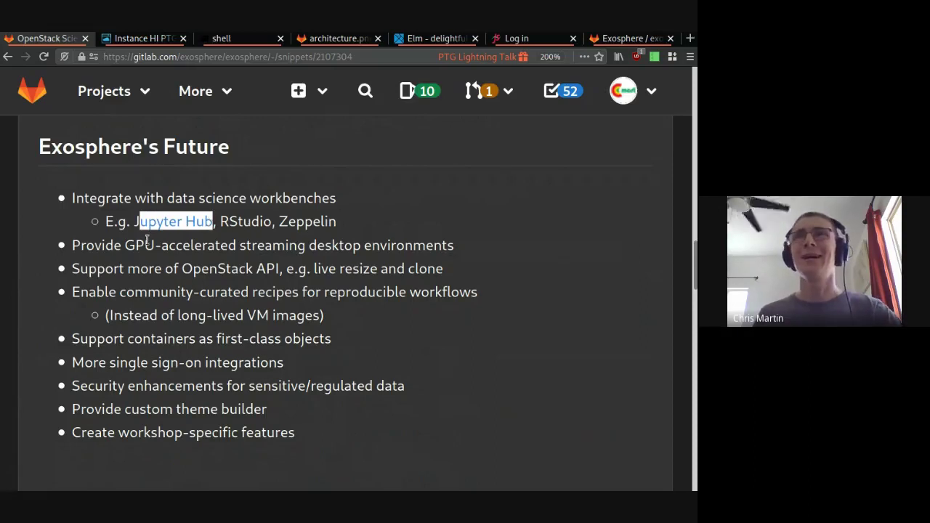
{"action": "left_click_drag", "start_coordinate": [125, 244], "coordinate": [476, 252]}
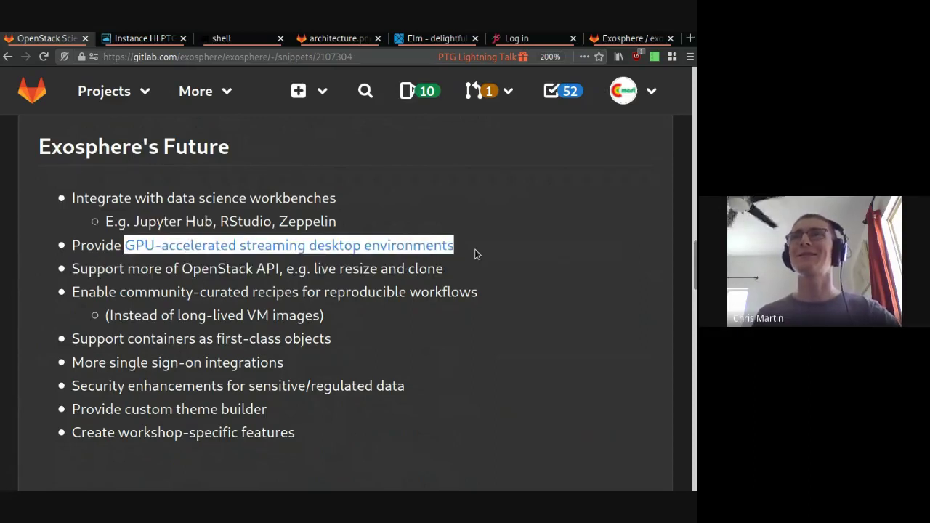
- After glancing at the HI PTG instance, highlight the OpenStack API, containers and single sign-on bullets
{"action": "left_click", "coordinate": [150, 36]}
{"action": "left_click", "coordinate": [56, 42]}
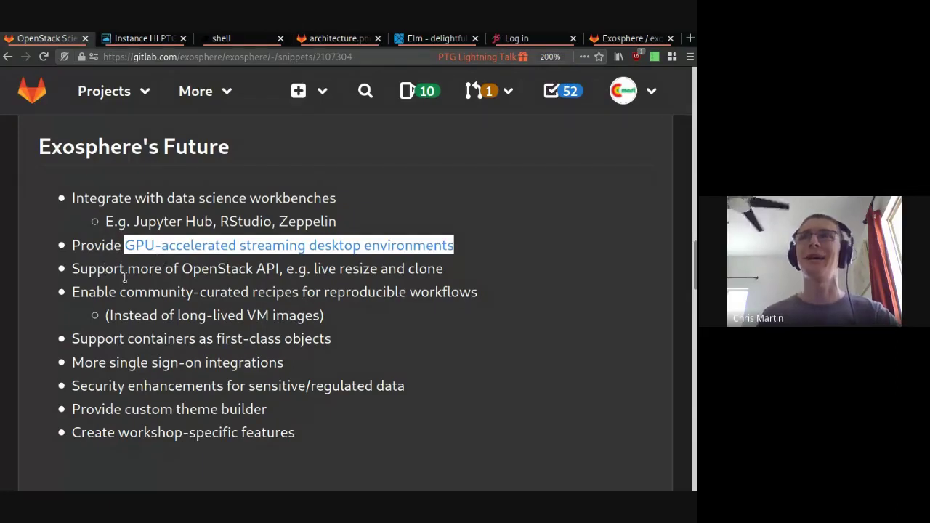
{"action": "left_click_drag", "start_coordinate": [70, 273], "coordinate": [279, 265]}
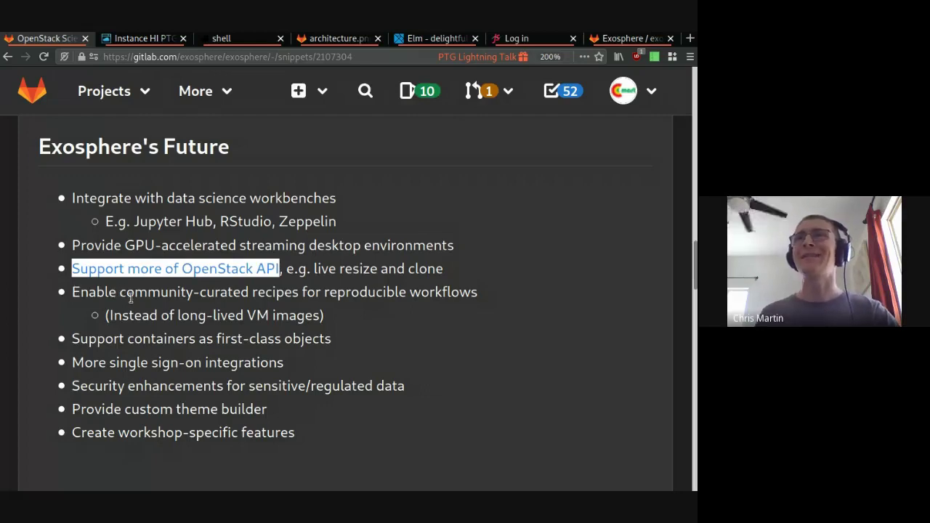
{"action": "left_click", "coordinate": [542, 306]}
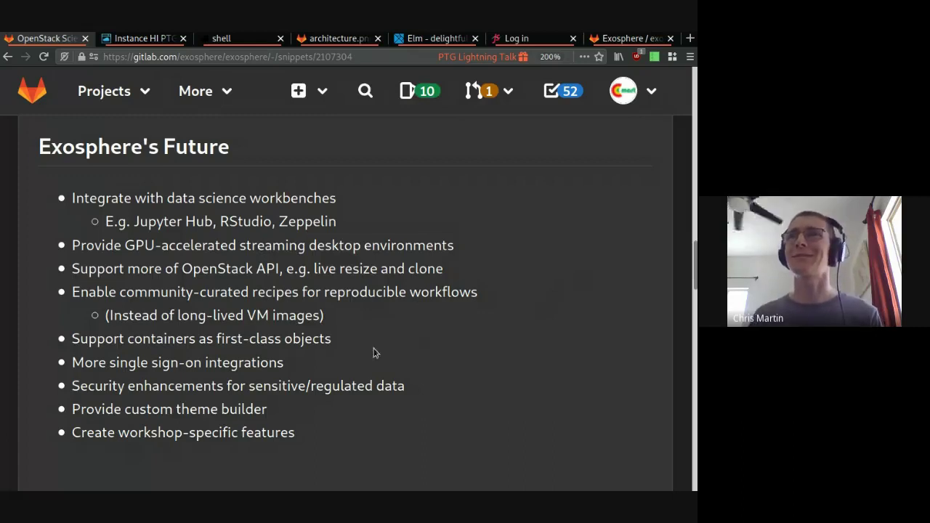
{"action": "left_click_drag", "start_coordinate": [333, 339], "coordinate": [27, 339]}
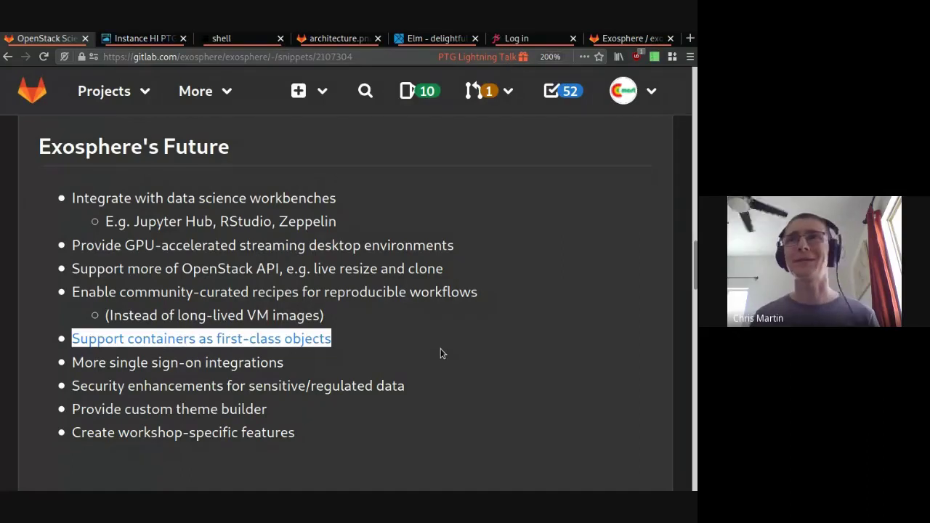
{"action": "left_click", "coordinate": [276, 365]}
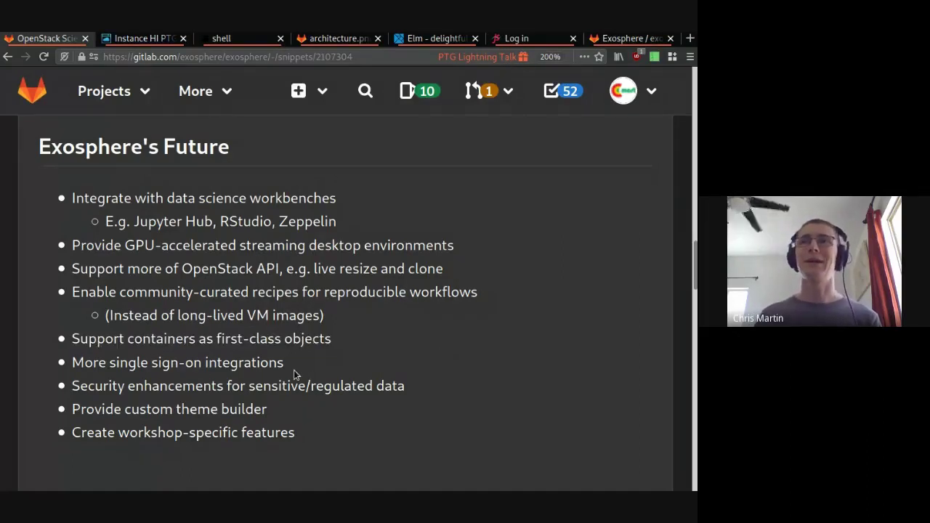
{"action": "left_click_drag", "start_coordinate": [291, 365], "coordinate": [6, 362]}
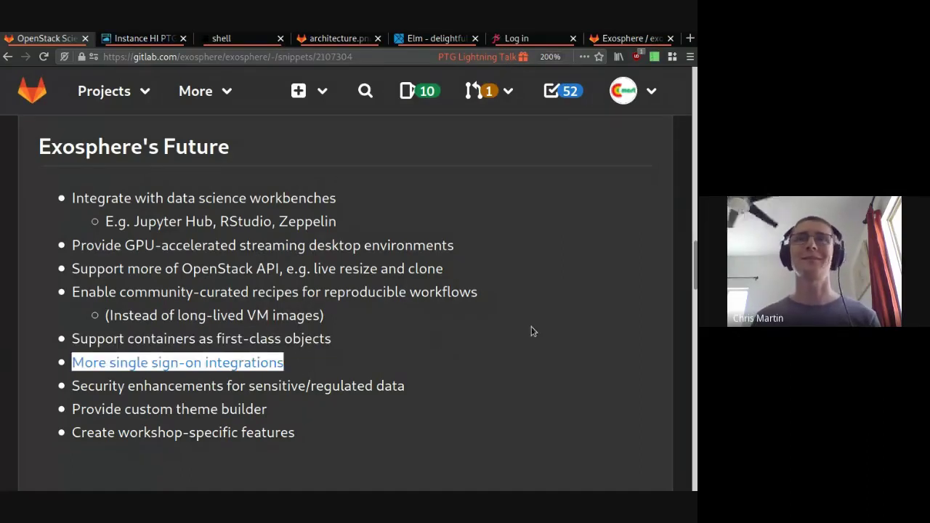
- Start an XSEDE account sign-in on the Jetstream login page, then return to the Future slide
{"action": "left_click", "coordinate": [536, 40]}
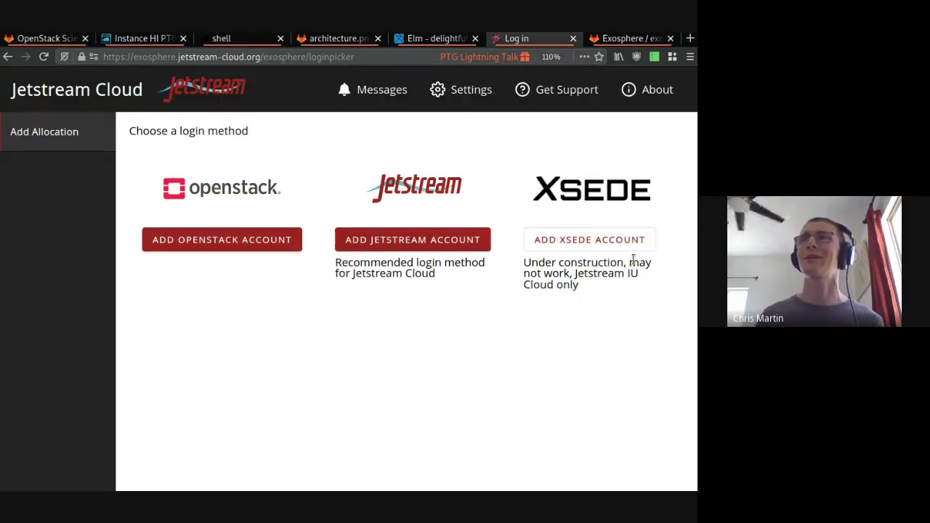
{"action": "left_click", "coordinate": [581, 244]}
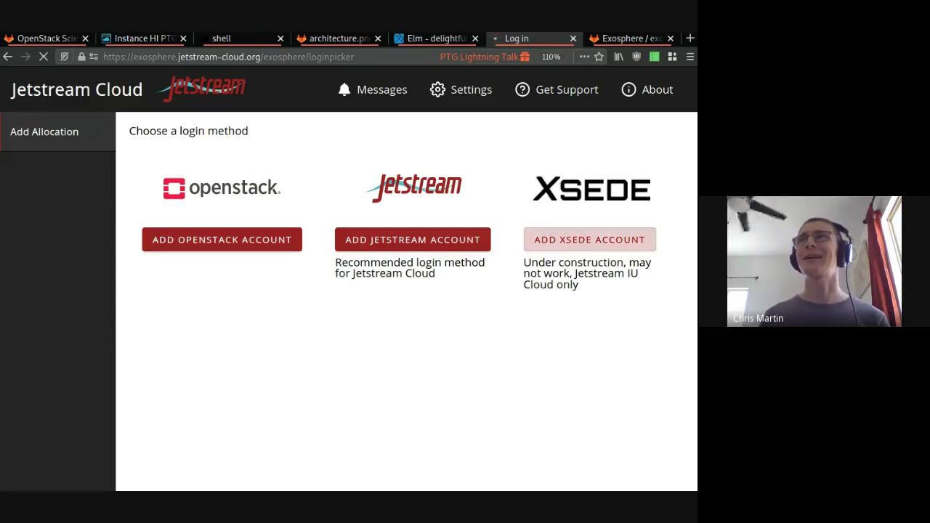
{"action": "left_click", "coordinate": [38, 40]}
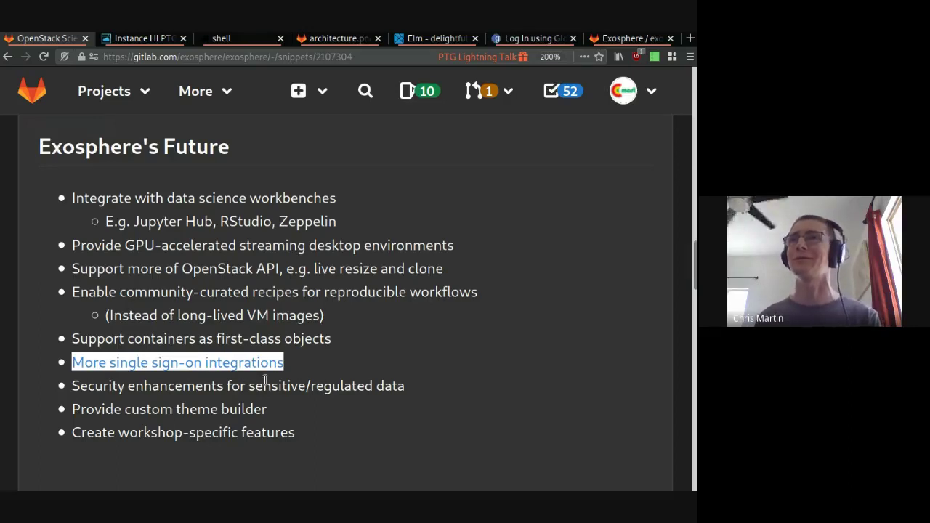
{"action": "left_click", "coordinate": [128, 391]}
{"action": "left_click_drag", "start_coordinate": [128, 390], "coordinate": [438, 385]}
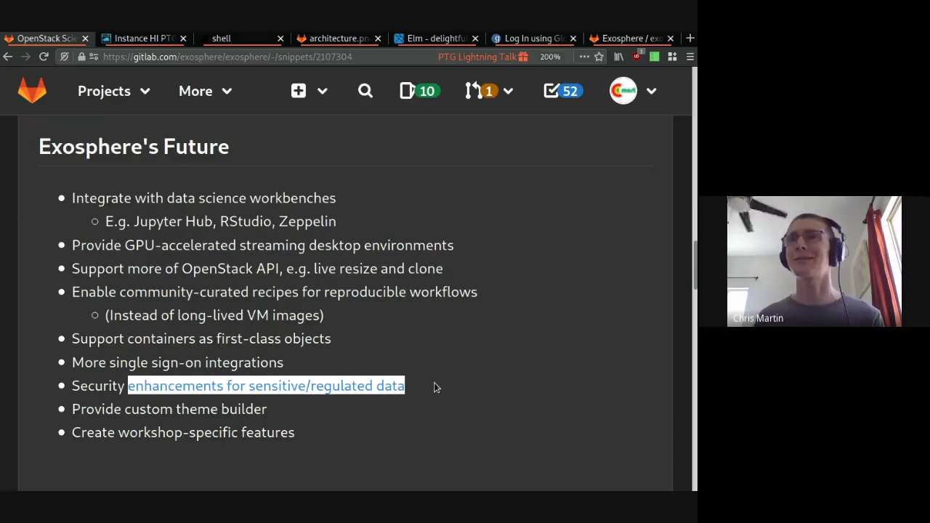
{"action": "left_click", "coordinate": [435, 387]}
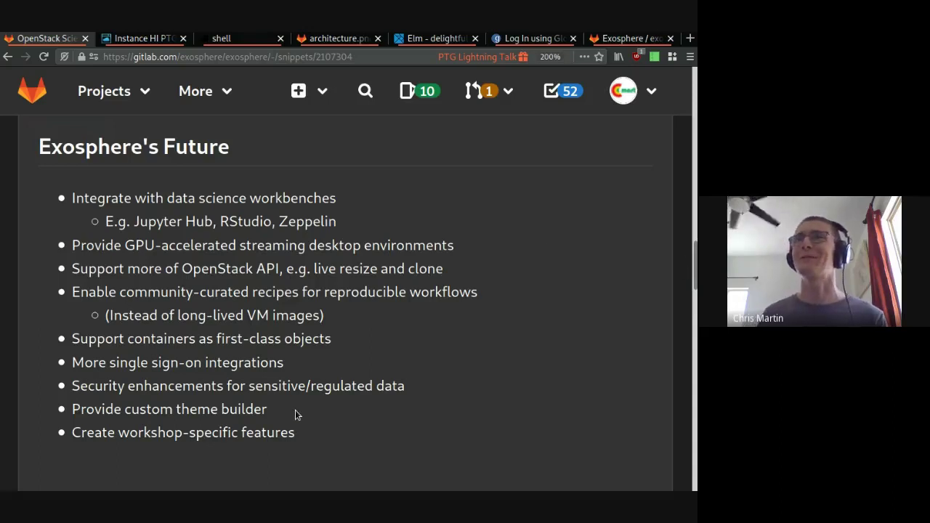
{"action": "left_click_drag", "start_coordinate": [266, 412], "coordinate": [68, 417]}
{"action": "left_click", "coordinate": [128, 410]}
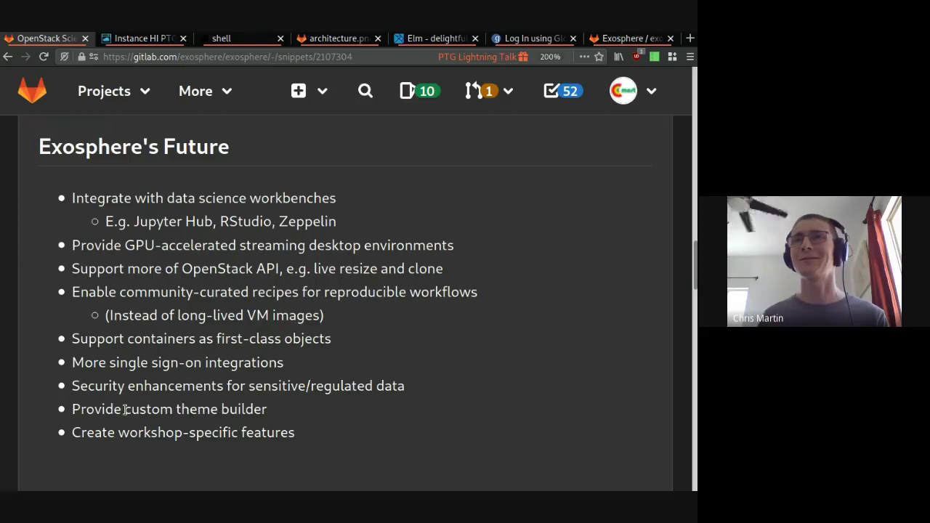
{"action": "left_click_drag", "start_coordinate": [124, 410], "coordinate": [351, 422]}
{"action": "left_click", "coordinate": [351, 421]}
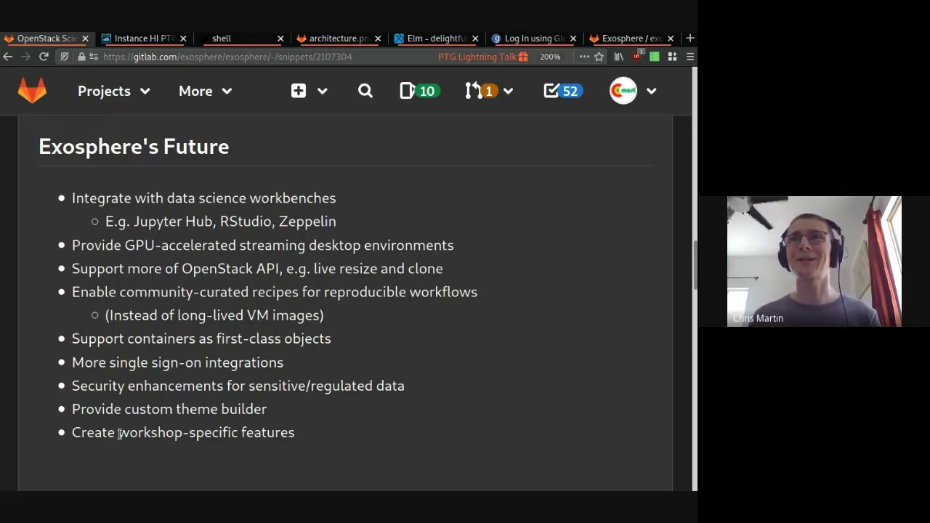
{"action": "left_click_drag", "start_coordinate": [118, 432], "coordinate": [341, 434]}
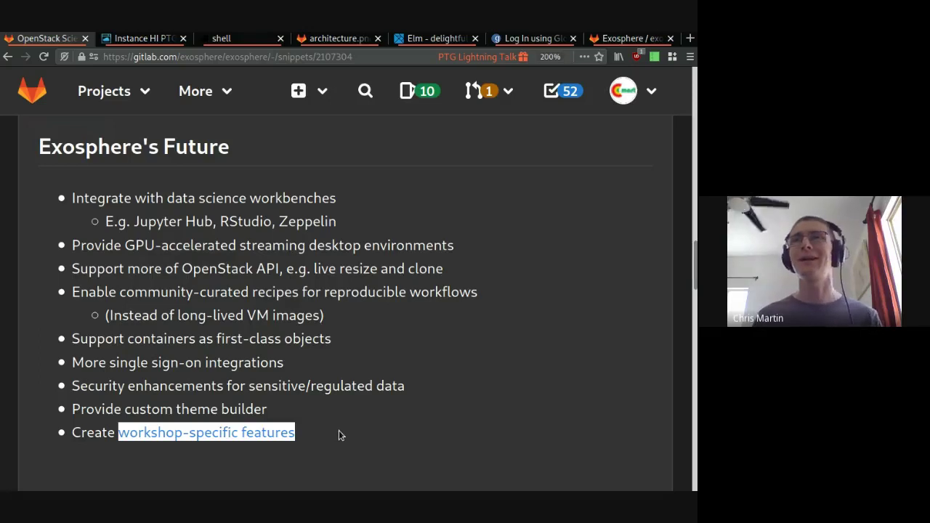
{"action": "left_click", "coordinate": [339, 431]}
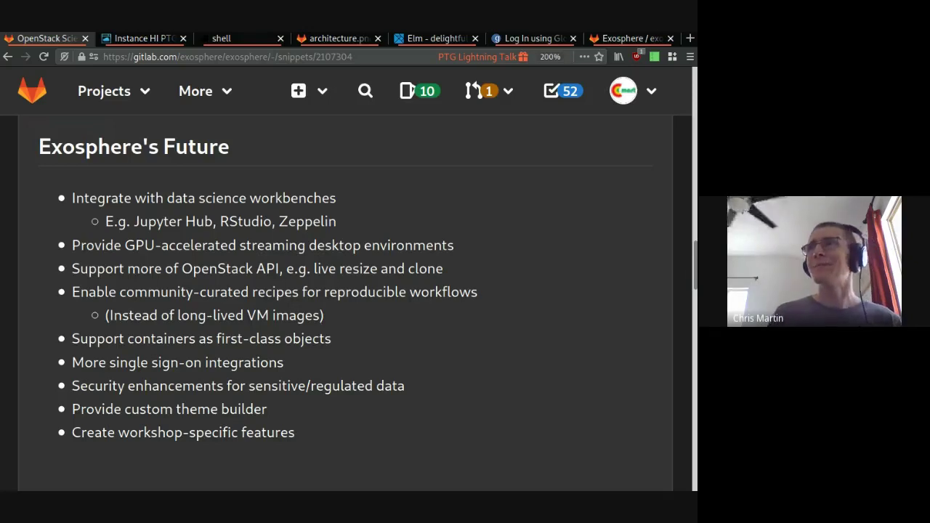
- Scroll the GitLab snippet down to the Call to Action and Acknowledgements slides
{"action": "left_click_drag", "start_coordinate": [692, 276], "coordinate": [694, 393]}
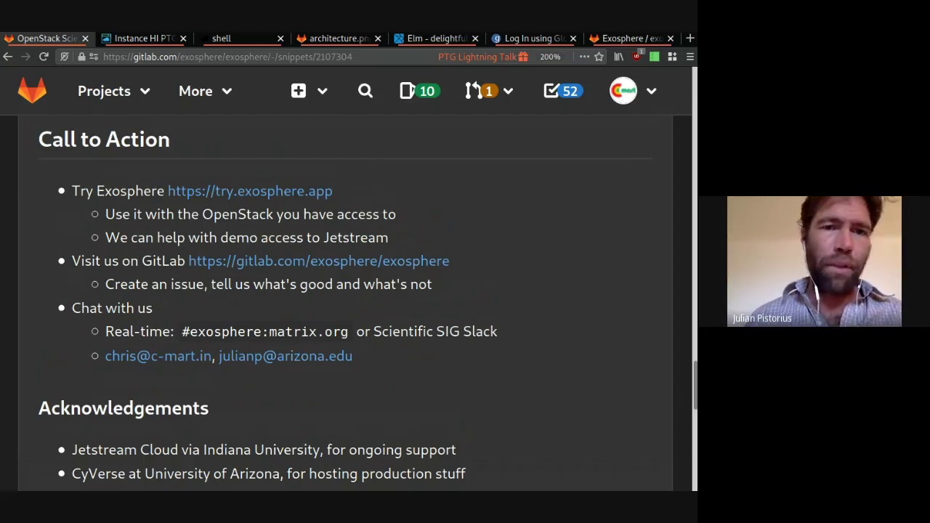
{"action": "left_click", "coordinate": [126, 41]}
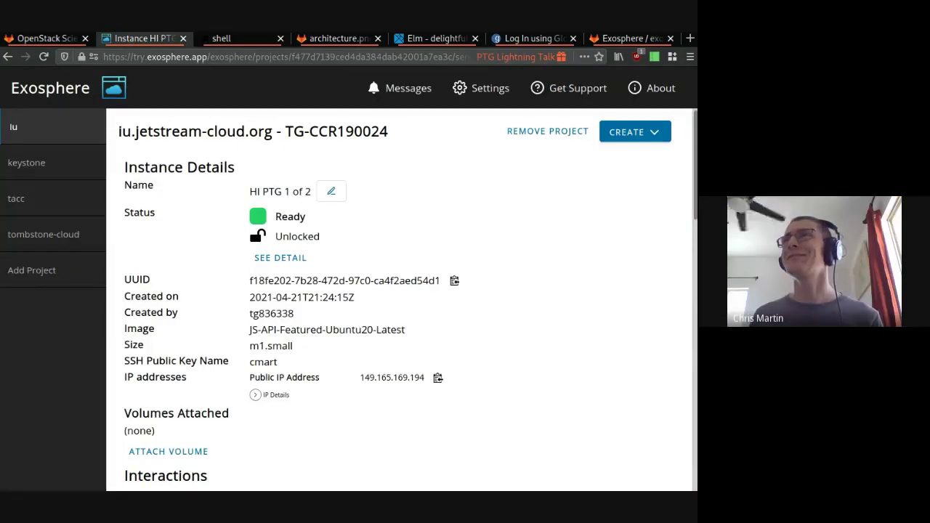
{"action": "mouse_move", "coordinate": [696, 202]}
{"action": "left_mouse_down"}
{"action": "mouse_move", "coordinate": [694, 246]}
{"action": "mouse_move", "coordinate": [694, 206]}
{"action": "left_mouse_up"}
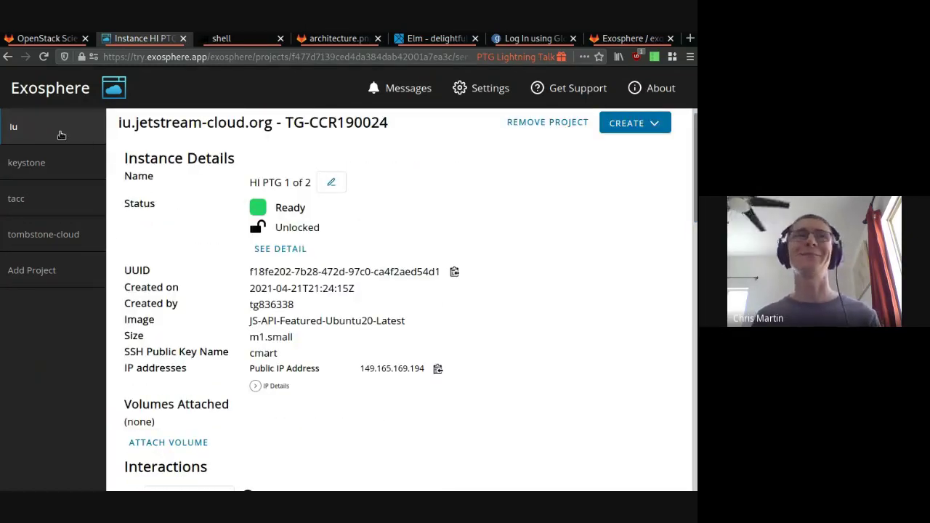
{"action": "left_click", "coordinate": [51, 38]}
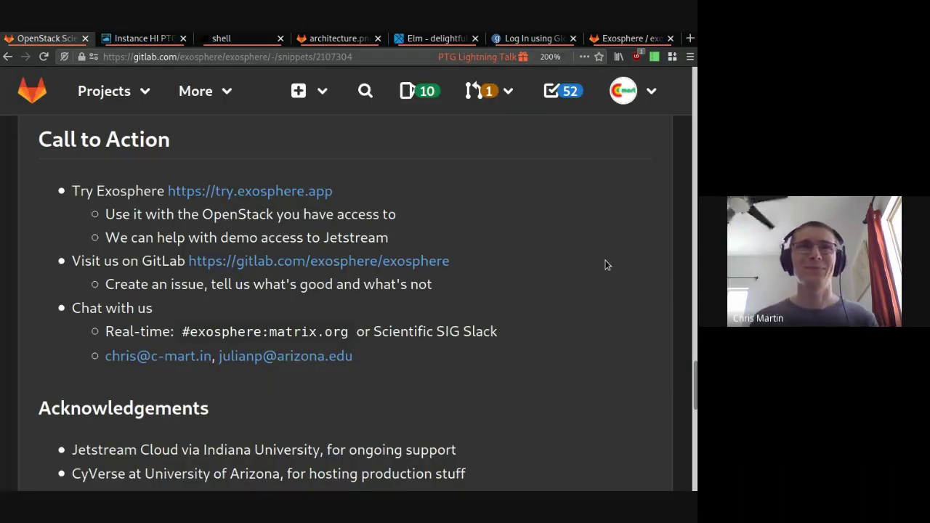